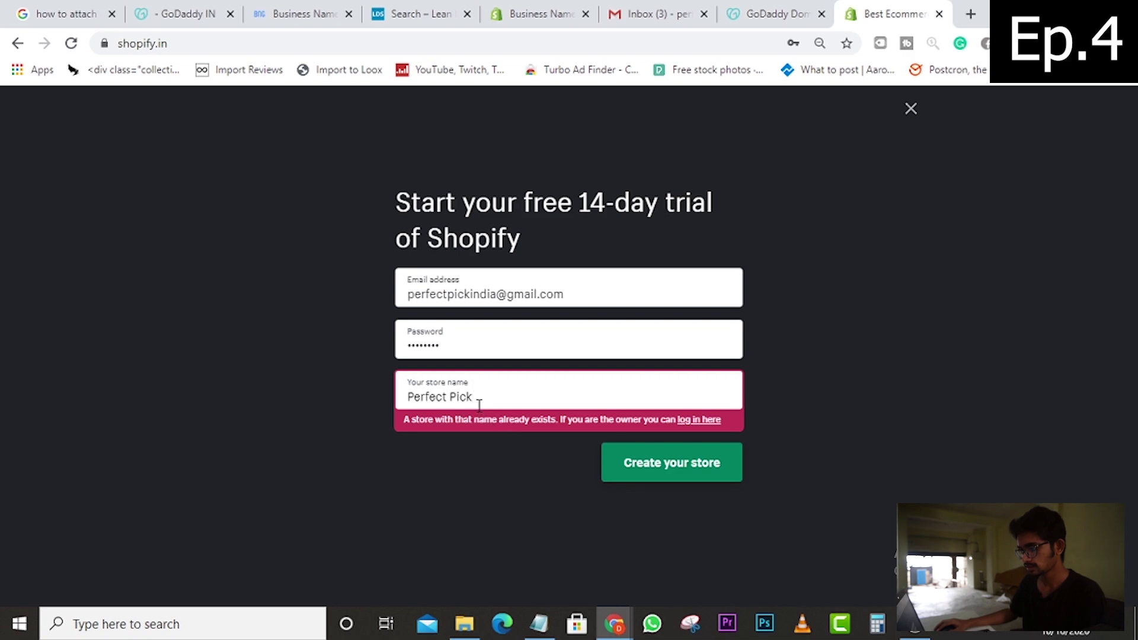
- Name the trial store 'Perfect Pick India' and create it
{"action": "type", "text": "India"}
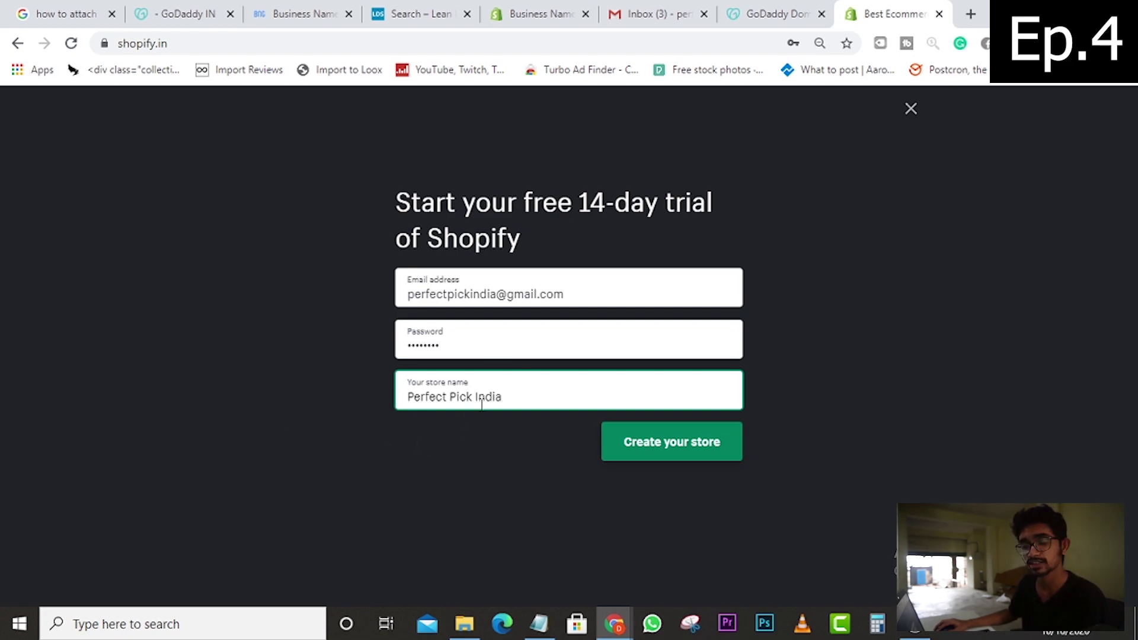
{"action": "left_click", "coordinate": [645, 447]}
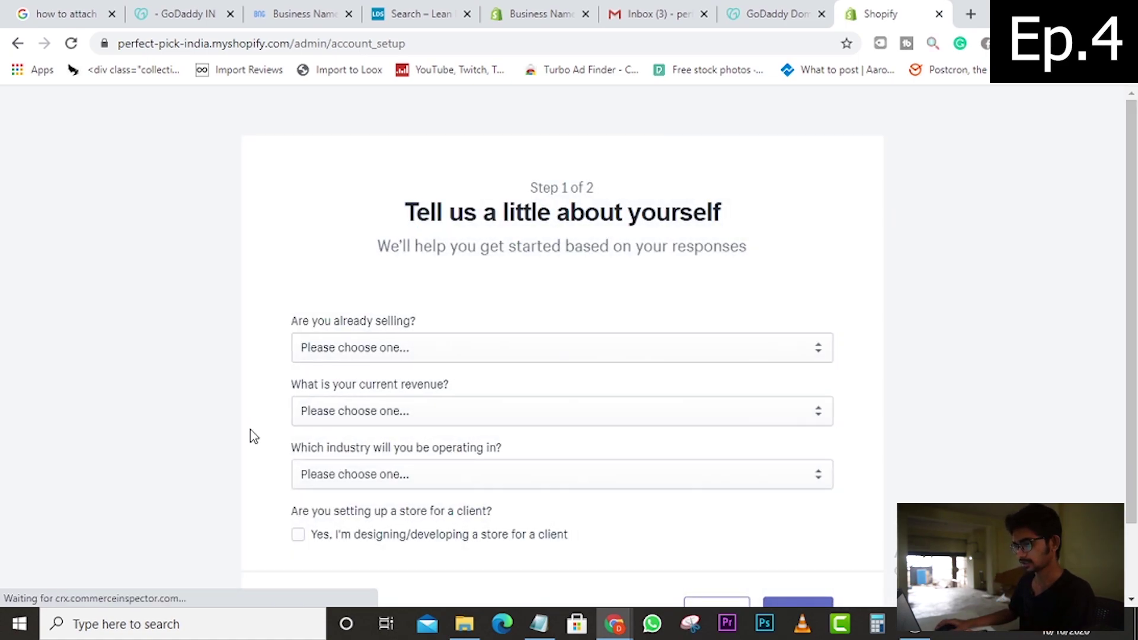
- Answer that no products are sold yet and you're just playing around with Shopify
{"action": "scroll", "coordinate": [380, 403], "scroll_direction": "down", "scroll_amount": 2}
{"action": "left_click", "coordinate": [332, 264]}
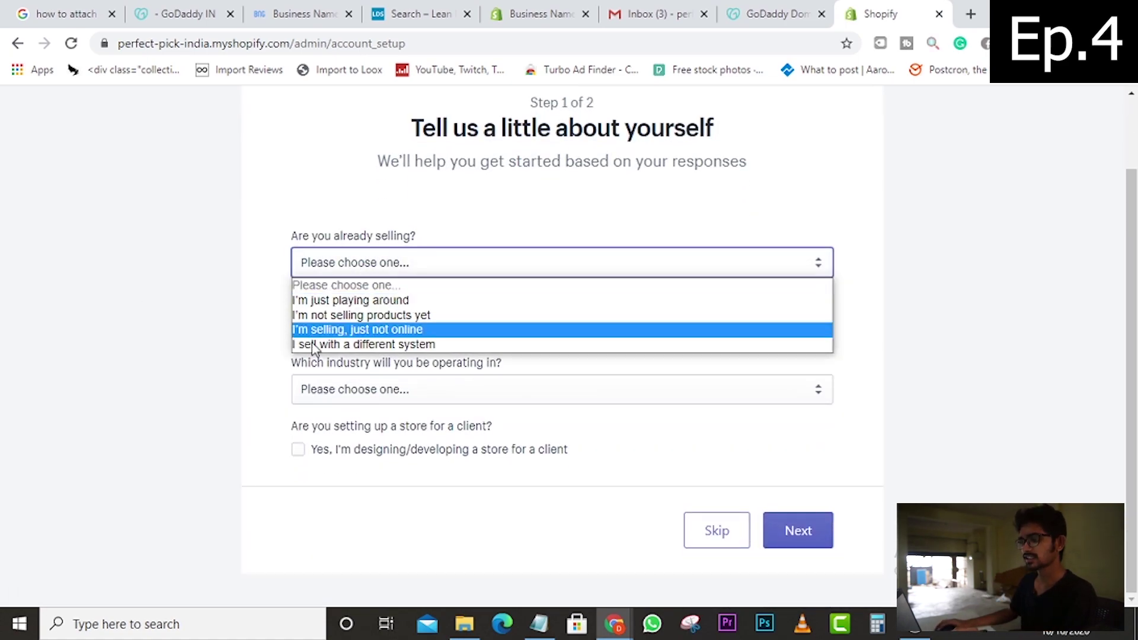
{"action": "left_click", "coordinate": [373, 301]}
{"action": "scroll", "coordinate": [305, 353], "scroll_direction": "down", "scroll_amount": 2}
{"action": "scroll", "coordinate": [305, 353], "scroll_direction": "up", "scroll_amount": 1}
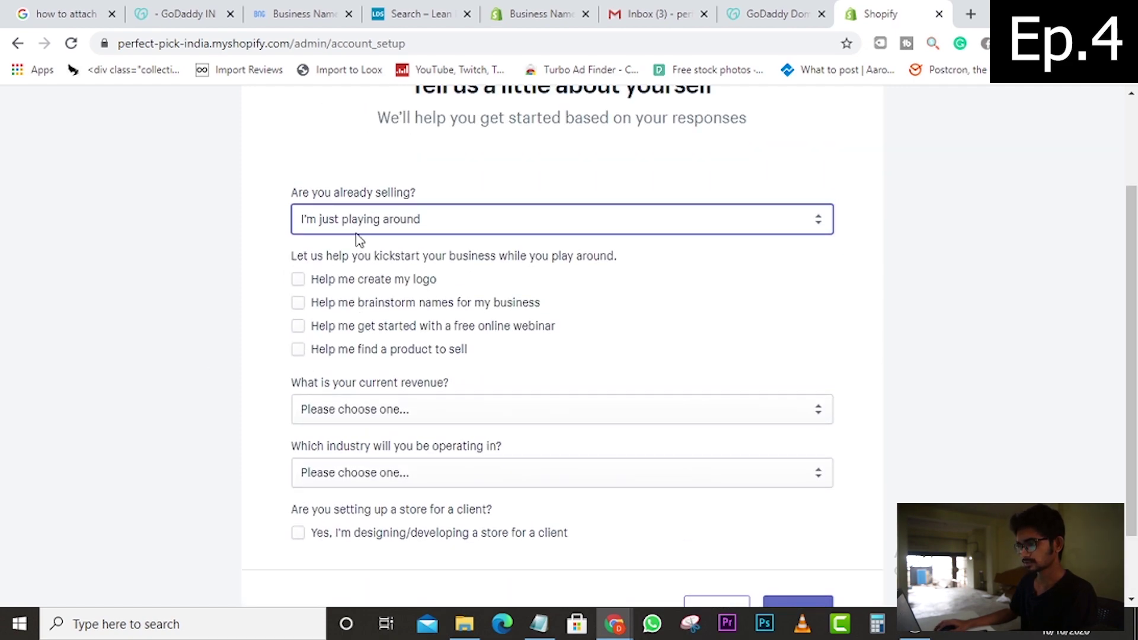
{"action": "left_click", "coordinate": [342, 219]}
{"action": "left_click", "coordinate": [342, 273]}
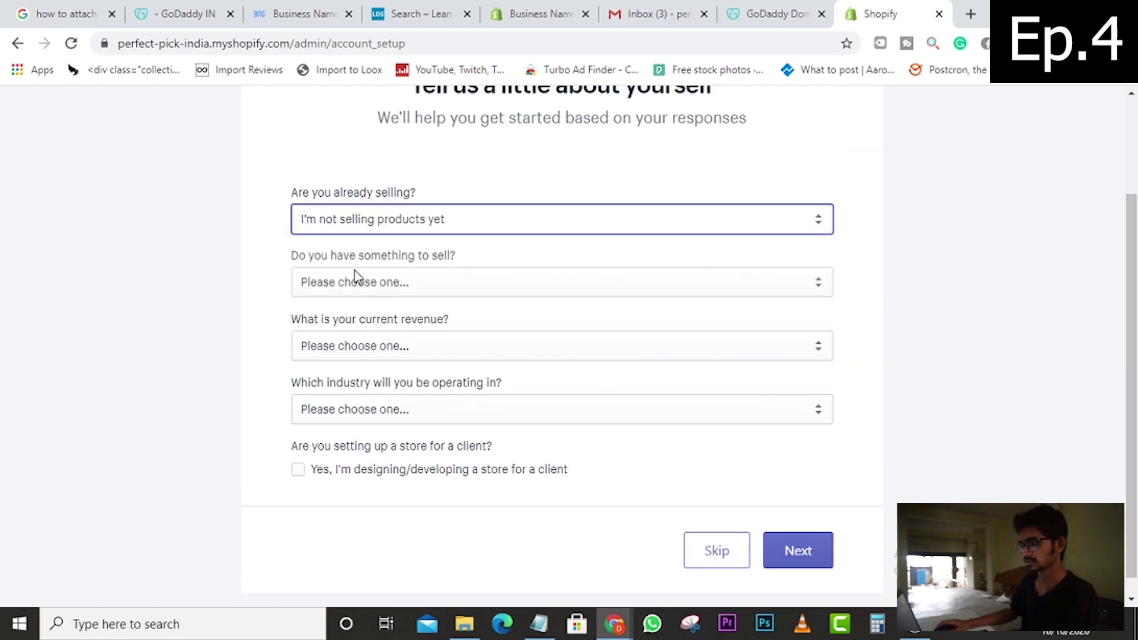
{"action": "left_click", "coordinate": [330, 293]}
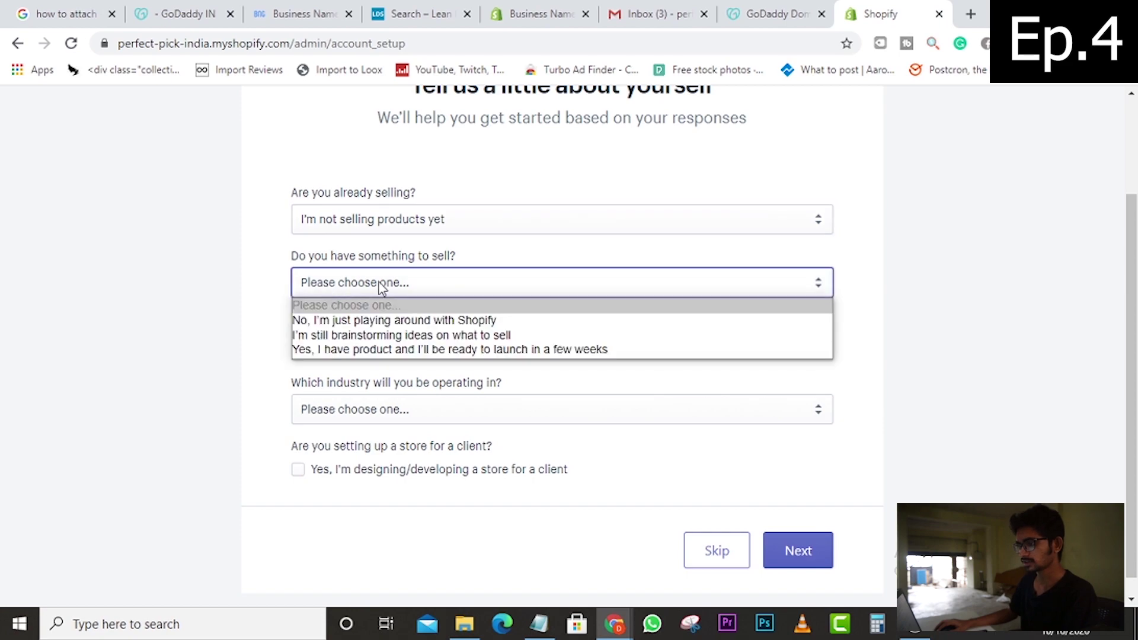
{"action": "left_click", "coordinate": [336, 321]}
- Set current revenue to ₹0 INR and the industry to Other
{"action": "scroll", "coordinate": [346, 355], "scroll_direction": "down", "scroll_amount": 1}
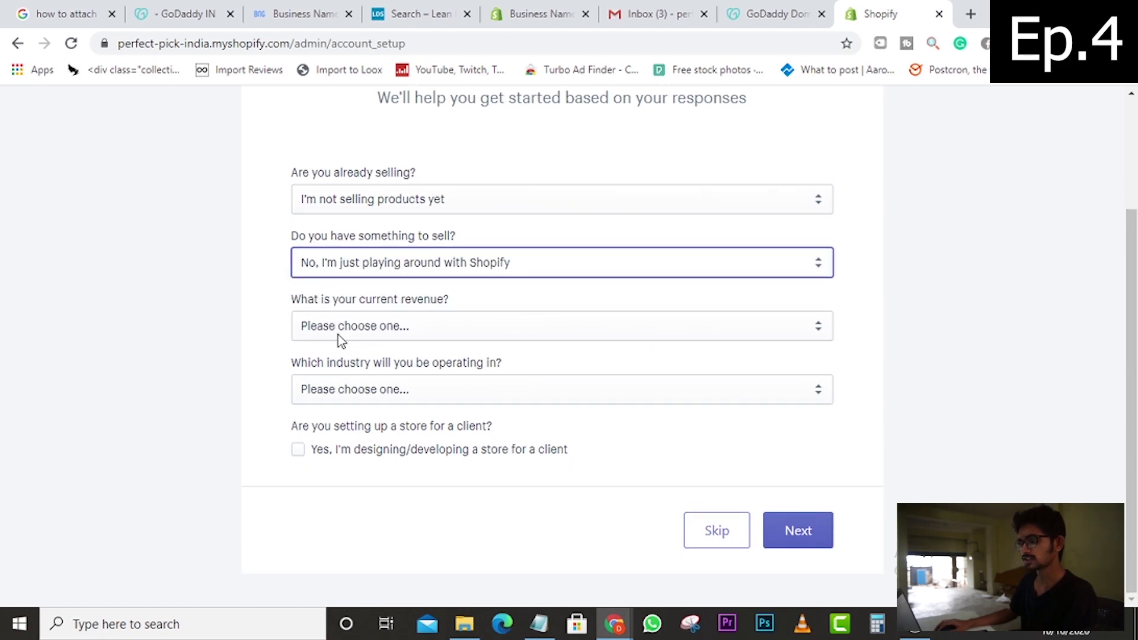
{"action": "left_click", "coordinate": [342, 335]}
{"action": "left_click", "coordinate": [348, 363]}
{"action": "left_click", "coordinate": [356, 391]}
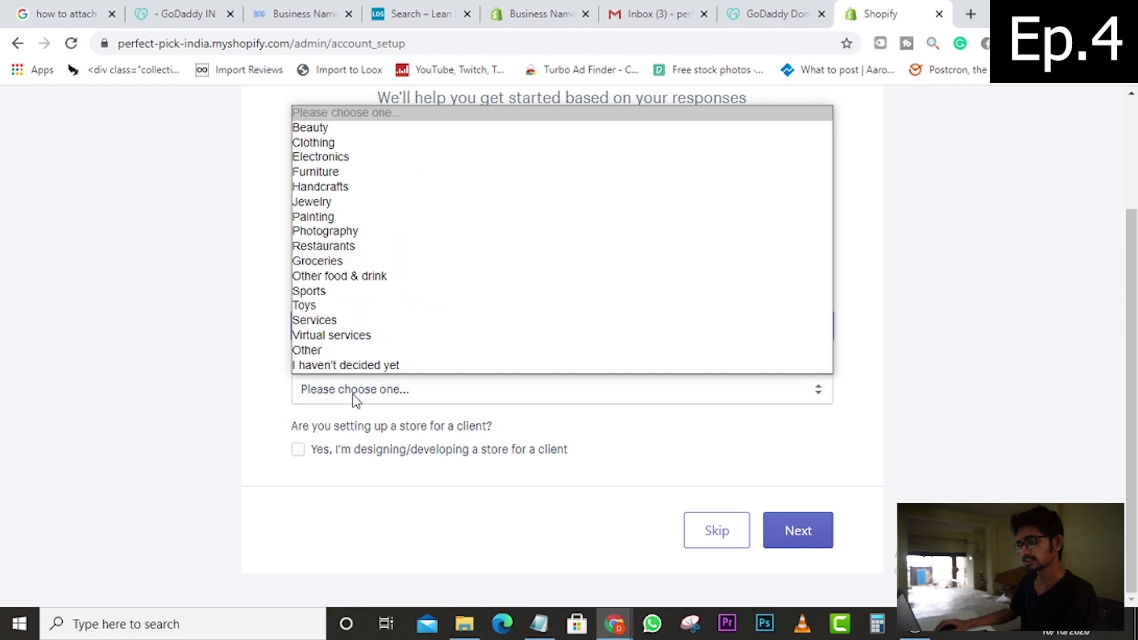
{"action": "left_click", "coordinate": [343, 350]}
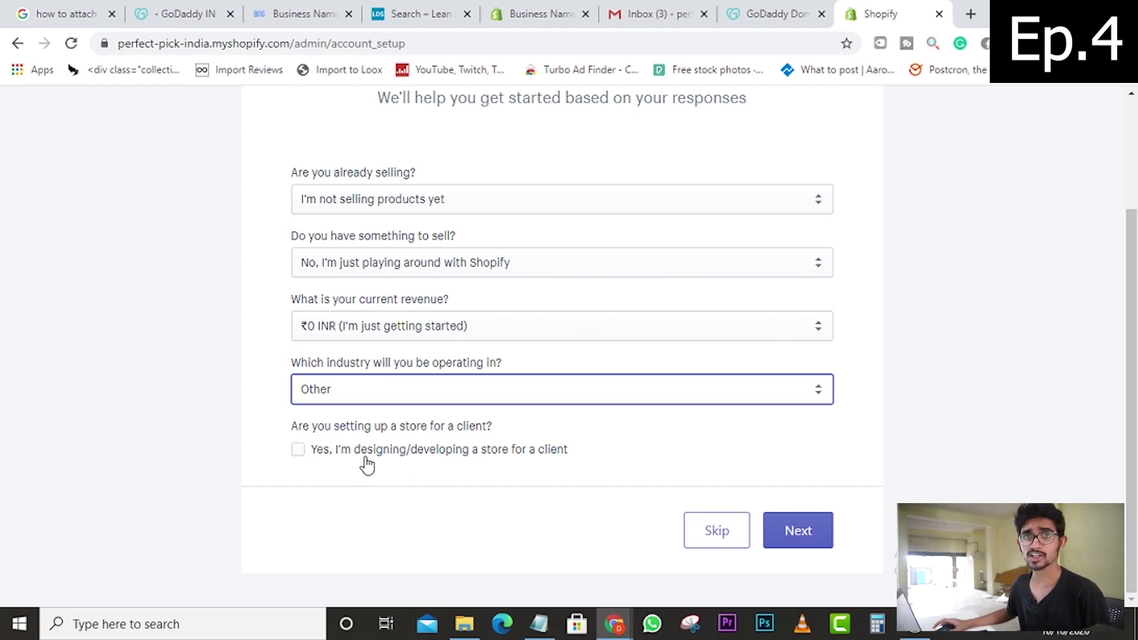
- Submit the first setup step, then enter the owner's first name, last name and street address
{"action": "left_click", "coordinate": [796, 533]}
{"action": "scroll", "coordinate": [485, 363], "scroll_direction": "down", "scroll_amount": 2}
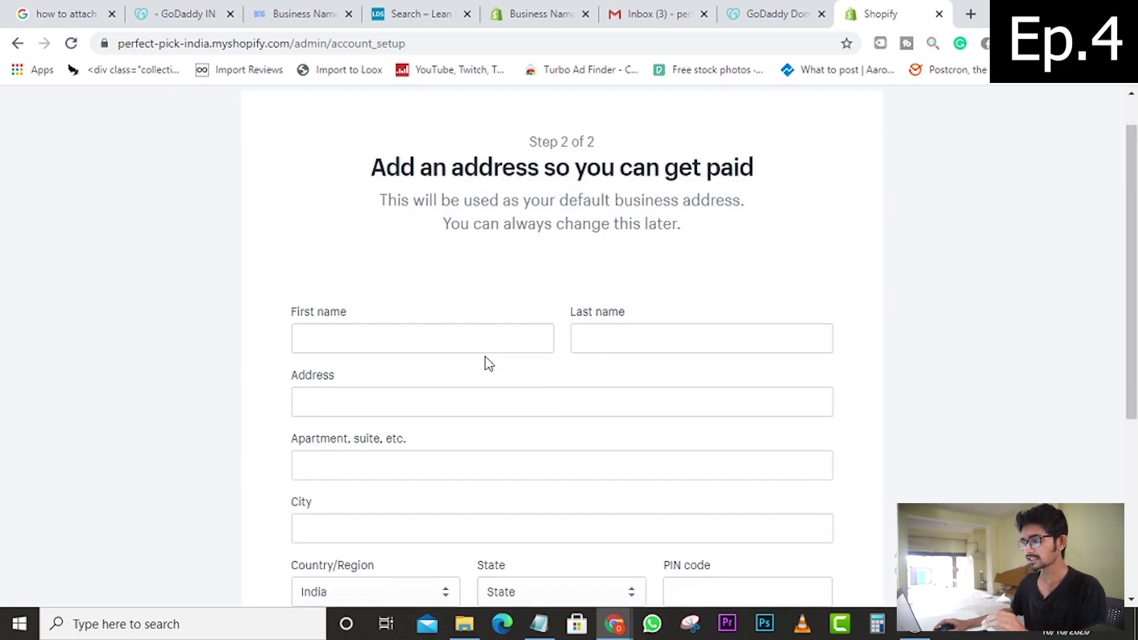
{"action": "scroll", "coordinate": [487, 362], "scroll_direction": "down", "scroll_amount": 4}
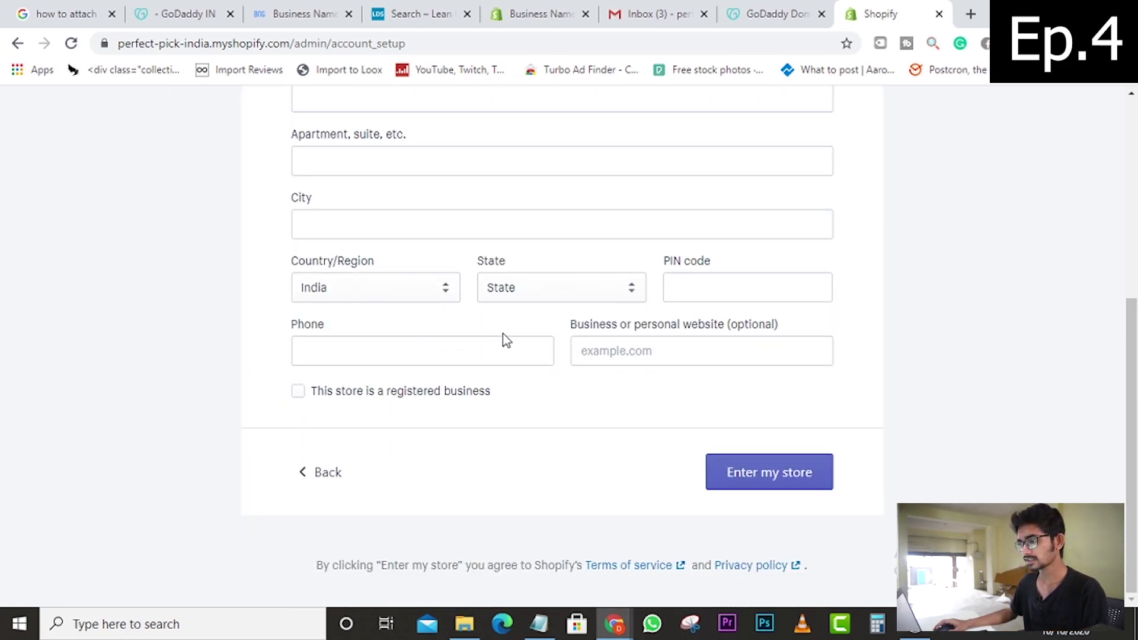
{"action": "scroll", "coordinate": [451, 314], "scroll_direction": "up", "scroll_amount": 3}
{"action": "left_click", "coordinate": [399, 195]}
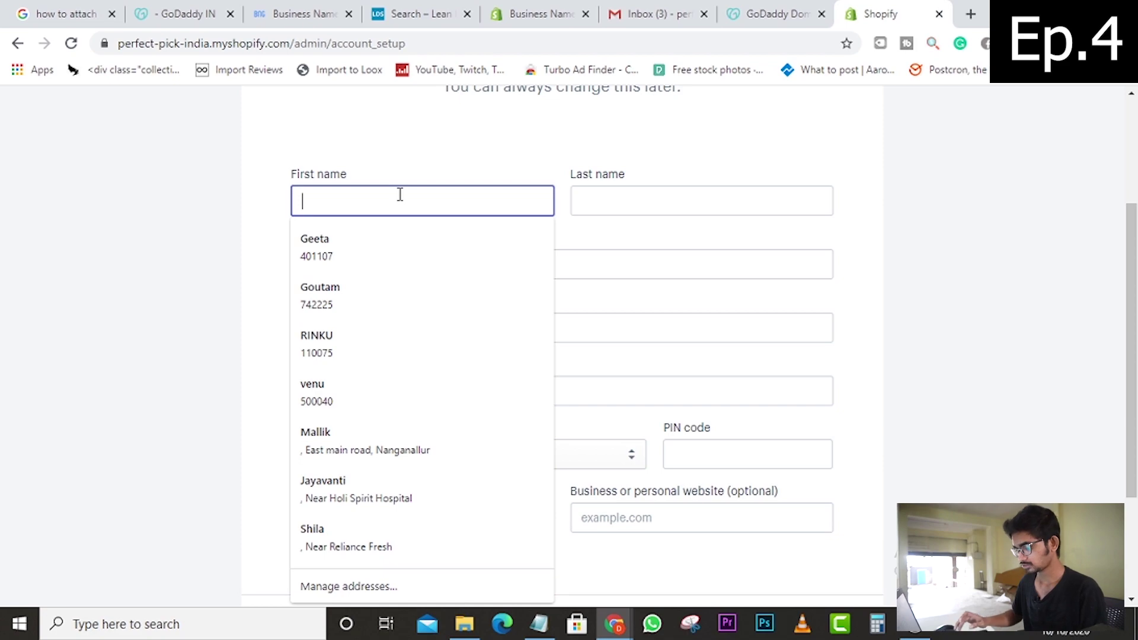
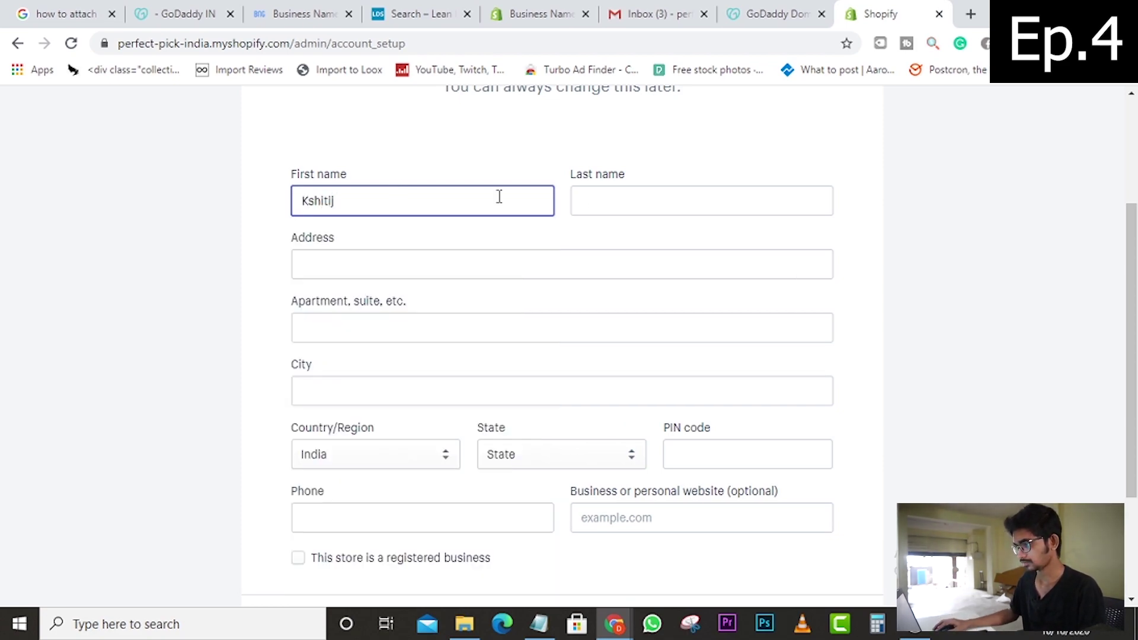
{"action": "left_click", "coordinate": [629, 195]}
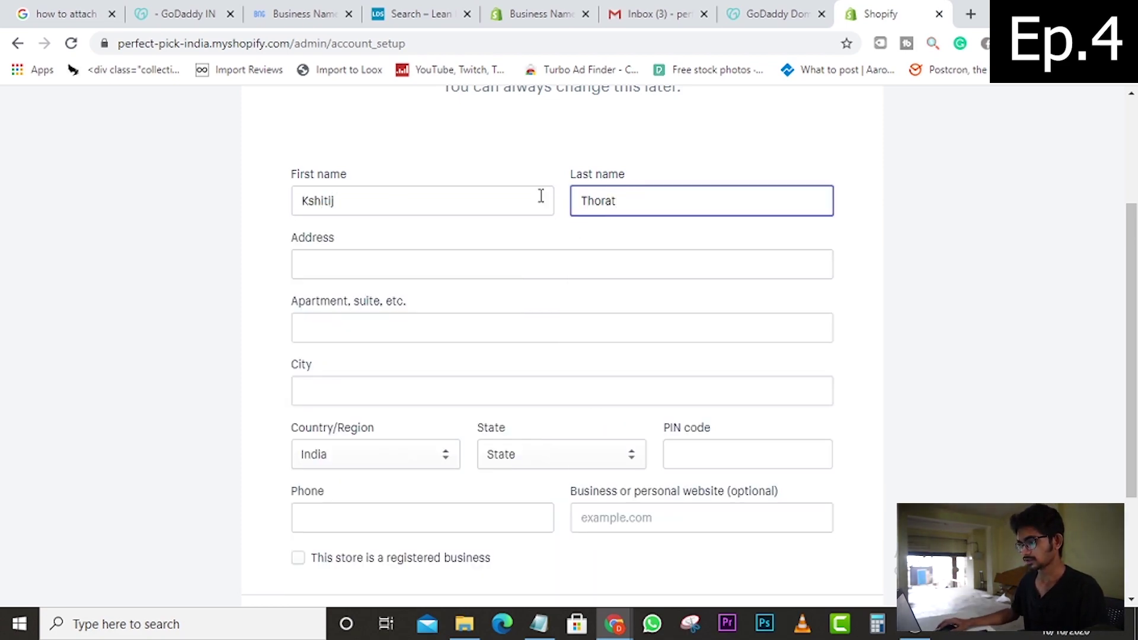
{"action": "left_click", "coordinate": [511, 265]}
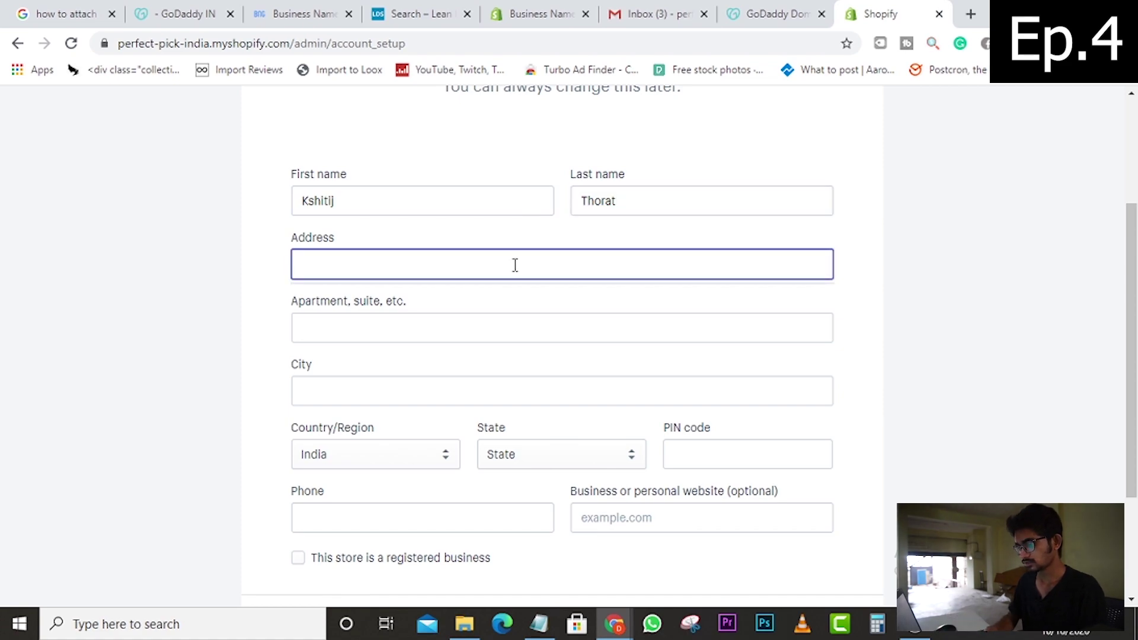
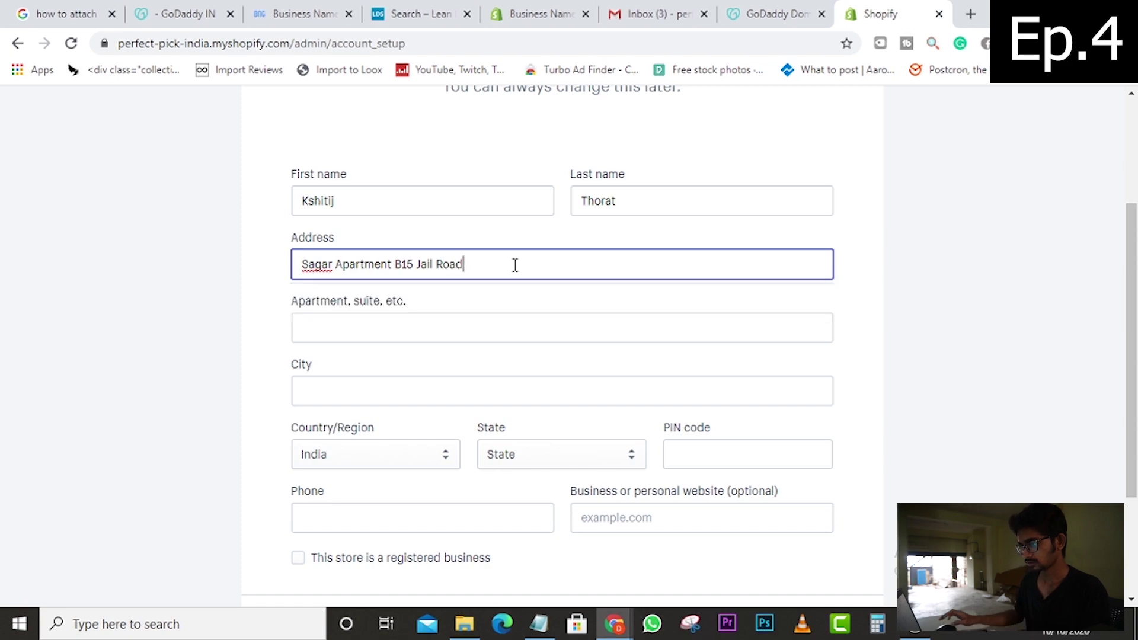
- Enter the city name, correcting its capitalisation
{"action": "left_click", "coordinate": [345, 392]}
{"action": "type", "text": "A"}
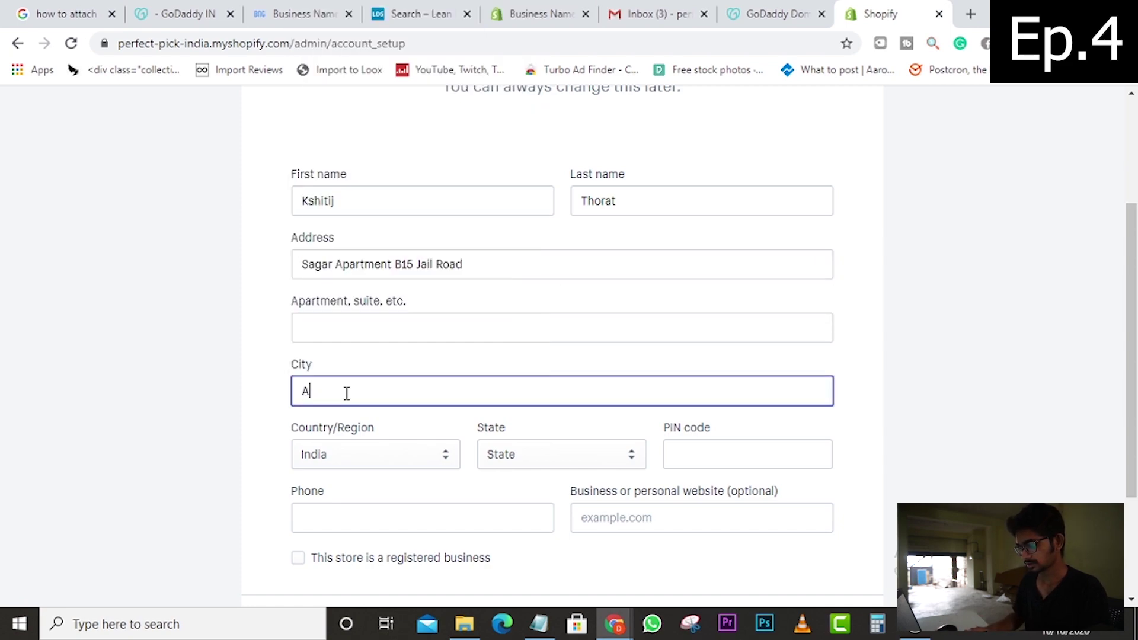
{"action": "type", "text": "Mravat"}
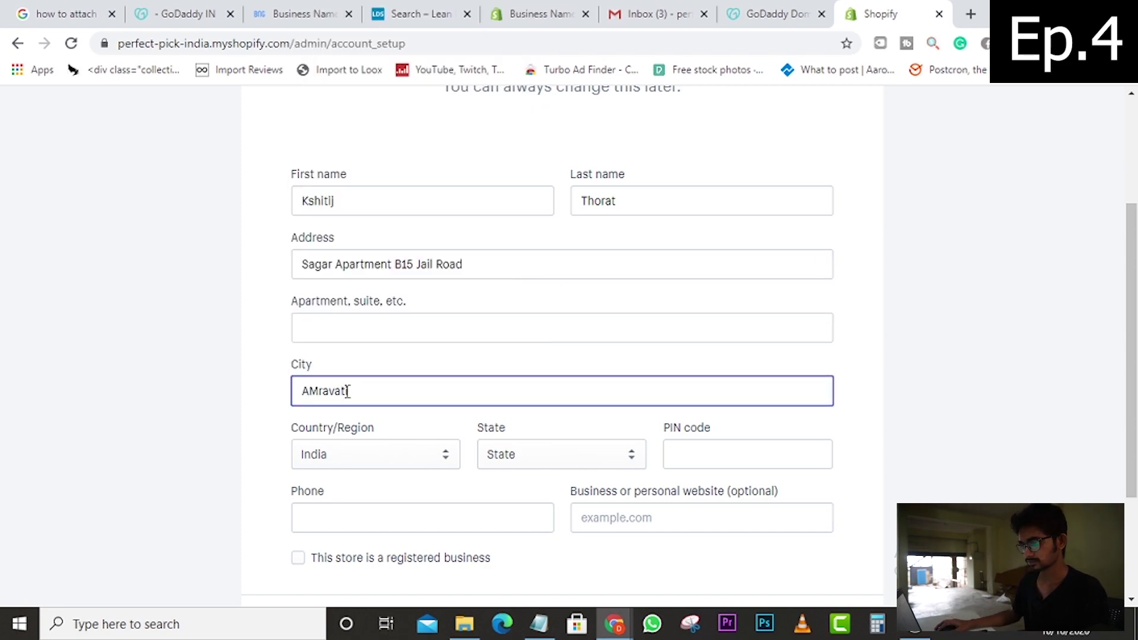
{"action": "type", "text": "i"}
{"action": "left_click", "coordinate": [322, 393]}
{"action": "key", "text": "BackSpace"}
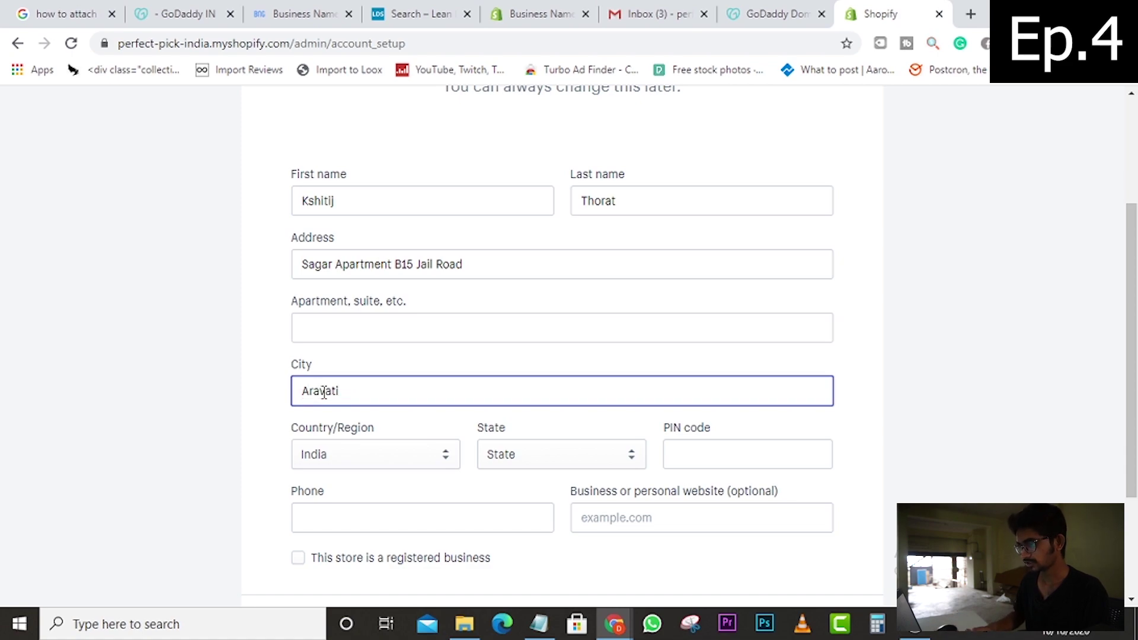
{"action": "type", "text": "m"}
{"action": "left_click", "coordinate": [907, 337]}
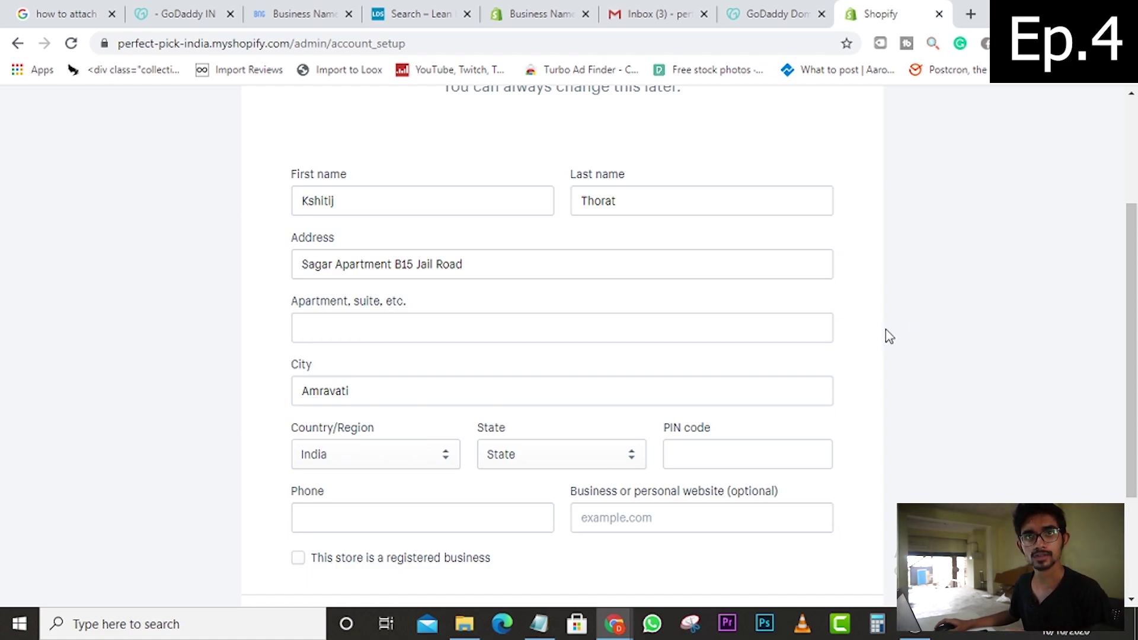
- Choose the state from the list and enter the PIN code
{"action": "scroll", "coordinate": [681, 376], "scroll_direction": "down", "scroll_amount": 3}
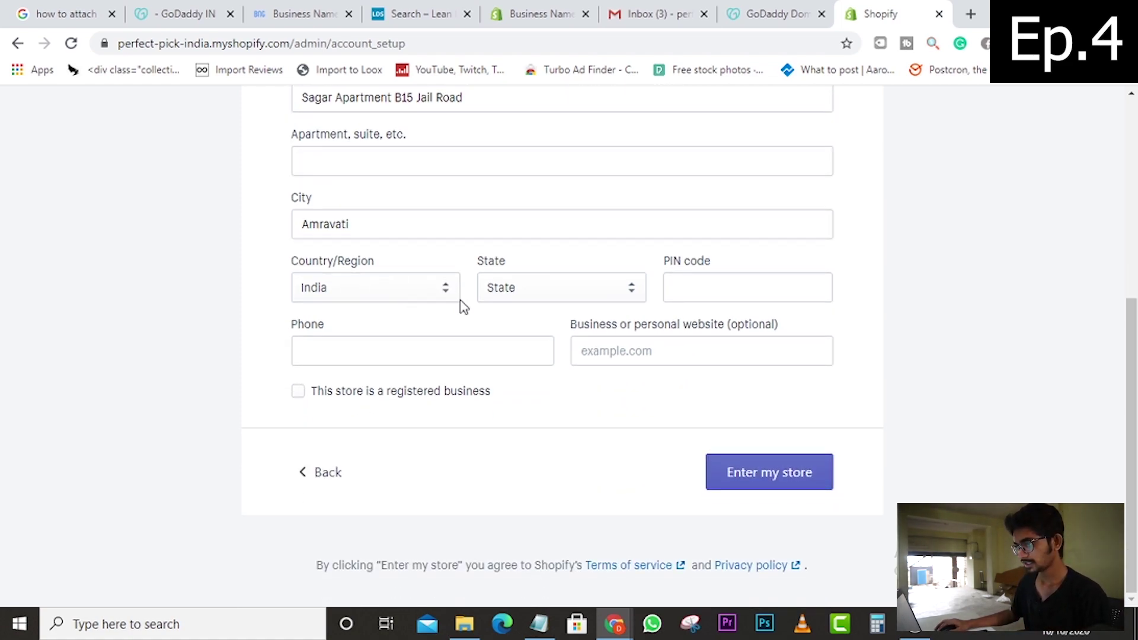
{"action": "left_click", "coordinate": [563, 288]}
{"action": "key", "text": "m"}
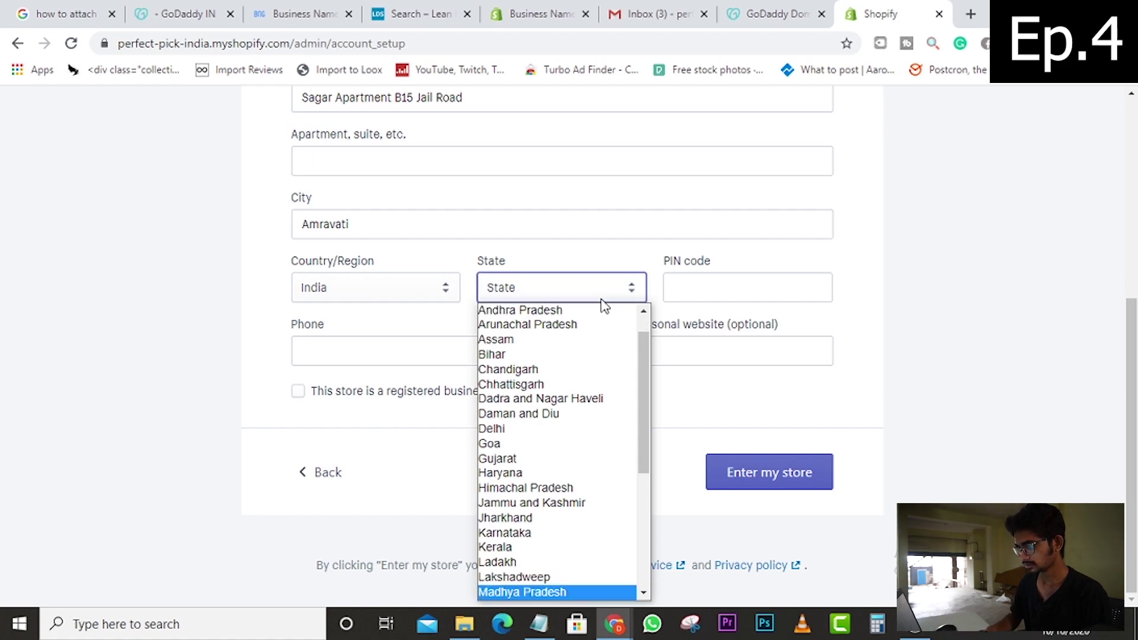
{"action": "key", "text": "m"}
{"action": "key", "text": "m"}
{"action": "key", "text": "m"}
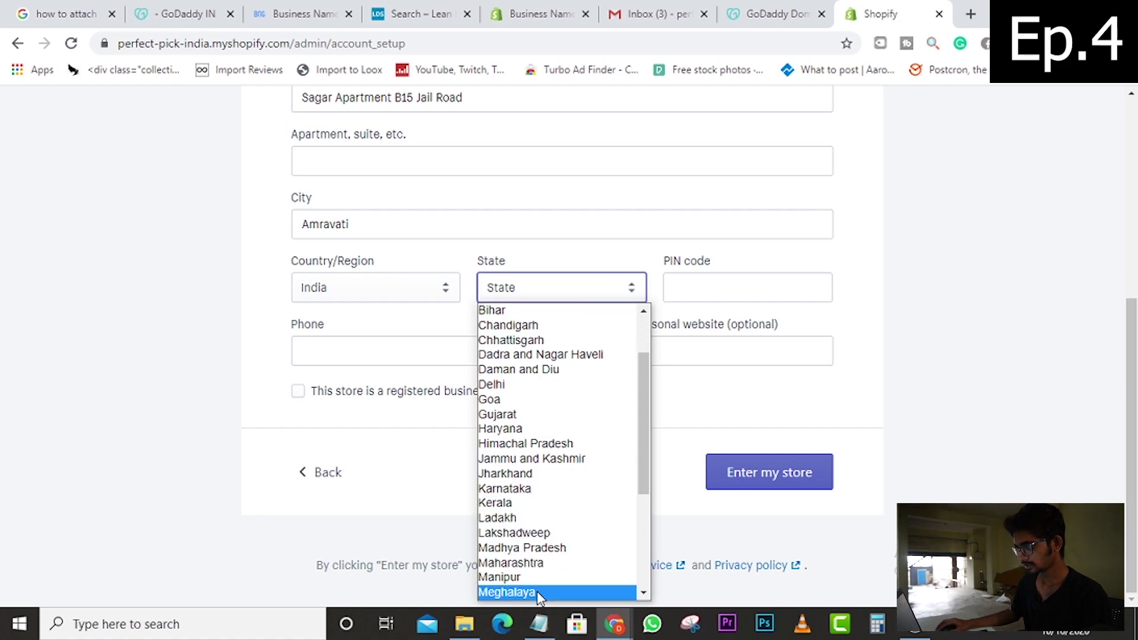
{"action": "scroll", "coordinate": [539, 593], "scroll_direction": "down", "scroll_amount": 4}
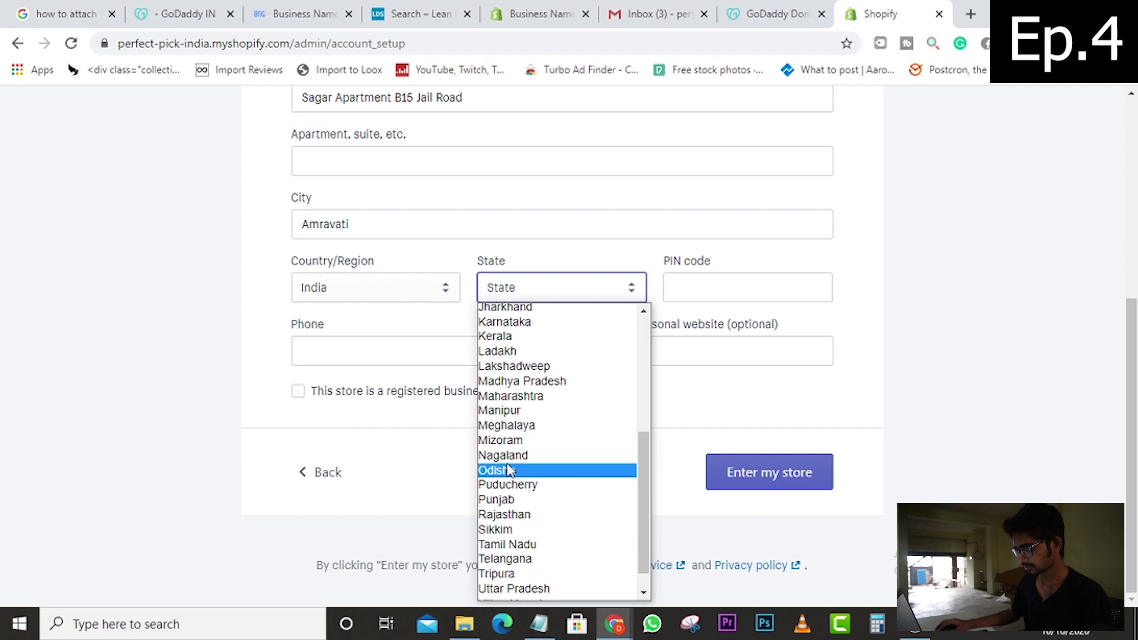
{"action": "left_click", "coordinate": [525, 397]}
{"action": "left_click", "coordinate": [724, 297]}
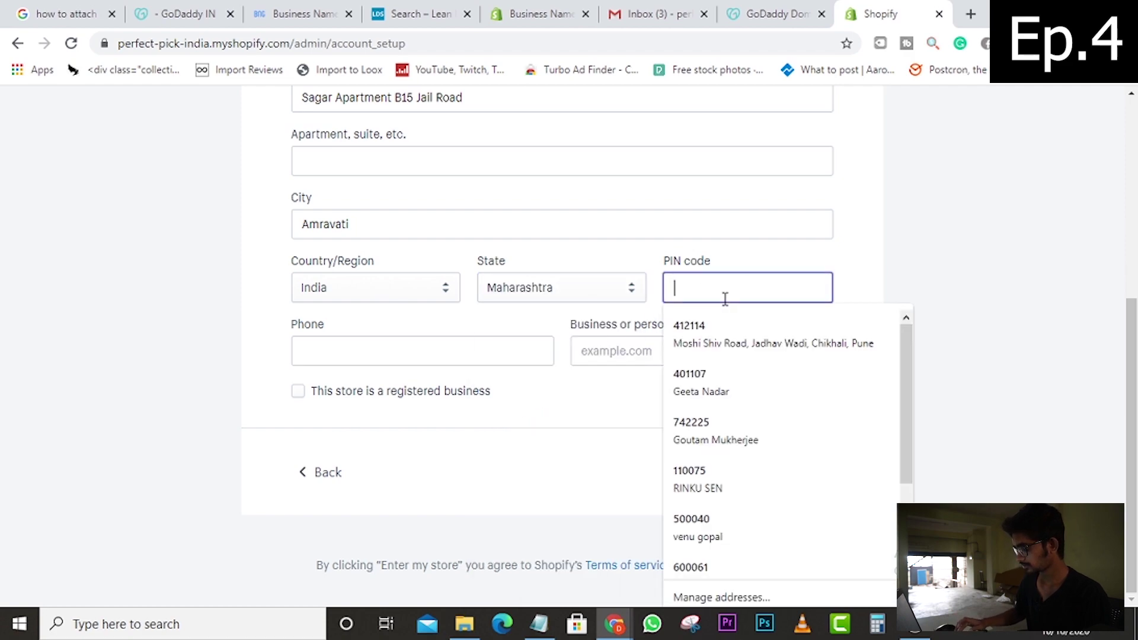
{"action": "type", "text": "444602"}
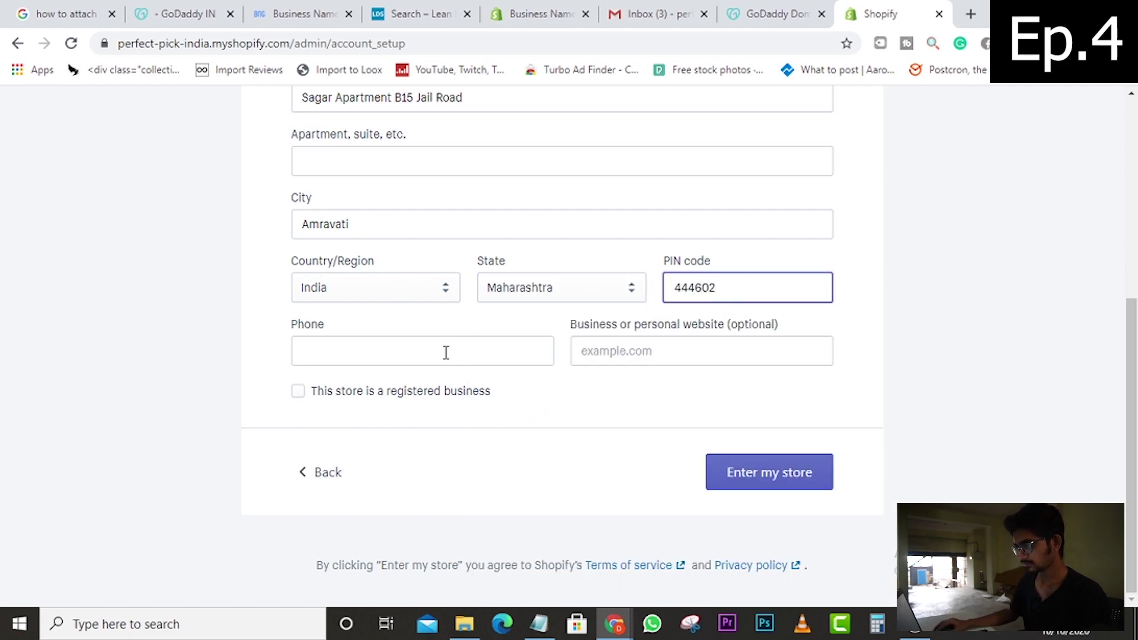
- Enter the phone number and dismiss the autofill suggestions
{"action": "left_click", "coordinate": [446, 352]}
{"action": "type", "text": "788"}
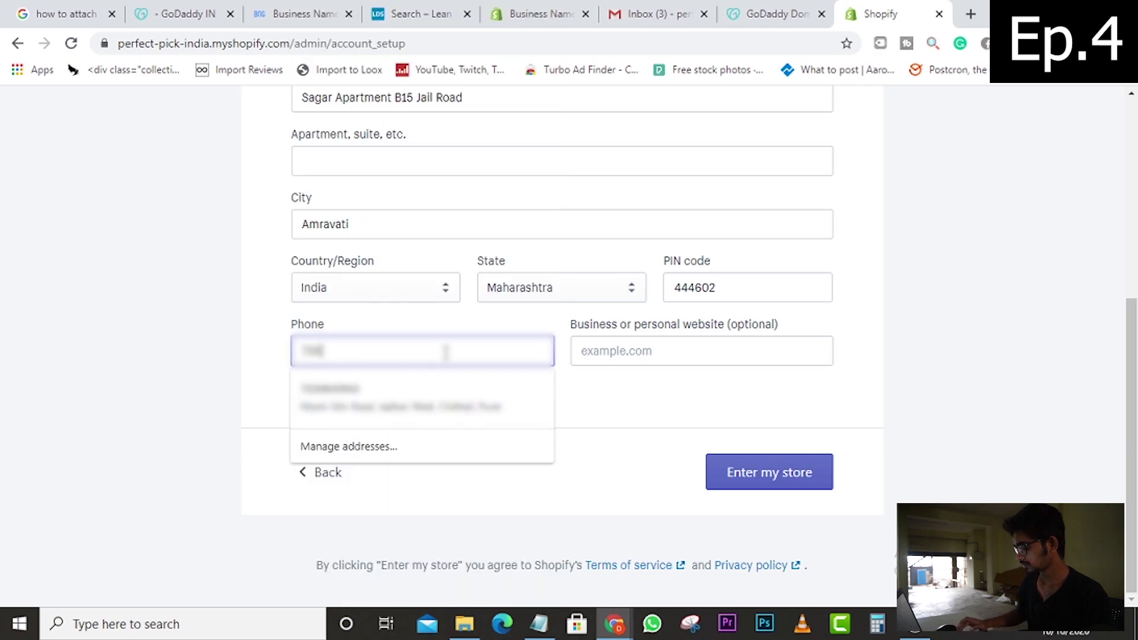
{"action": "type", "text": "123"}
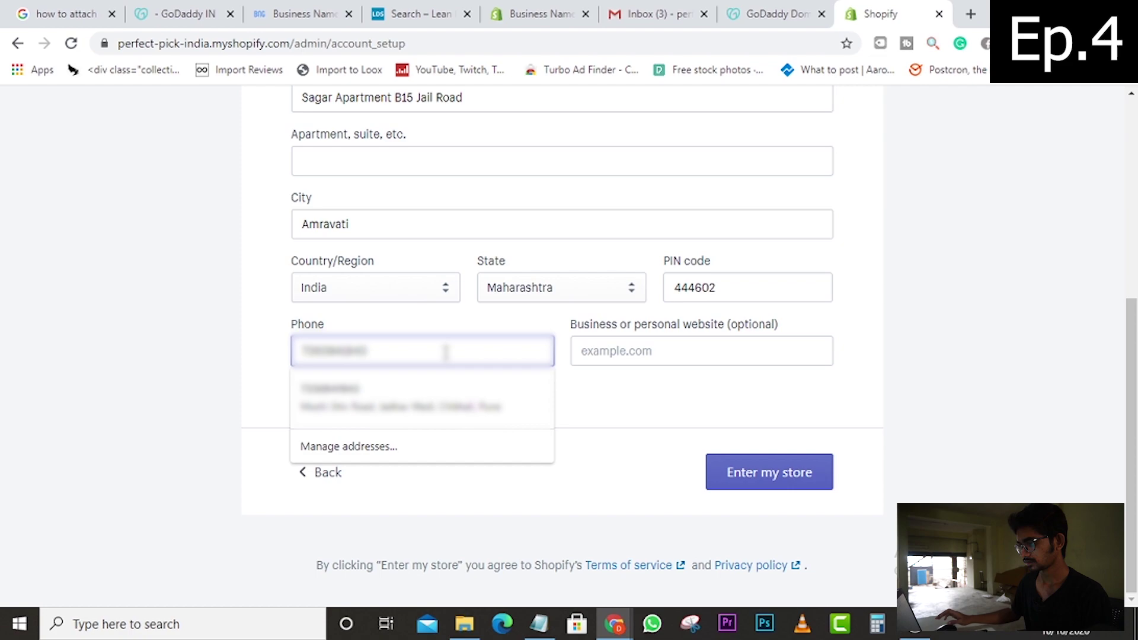
{"action": "key", "text": "Escape"}
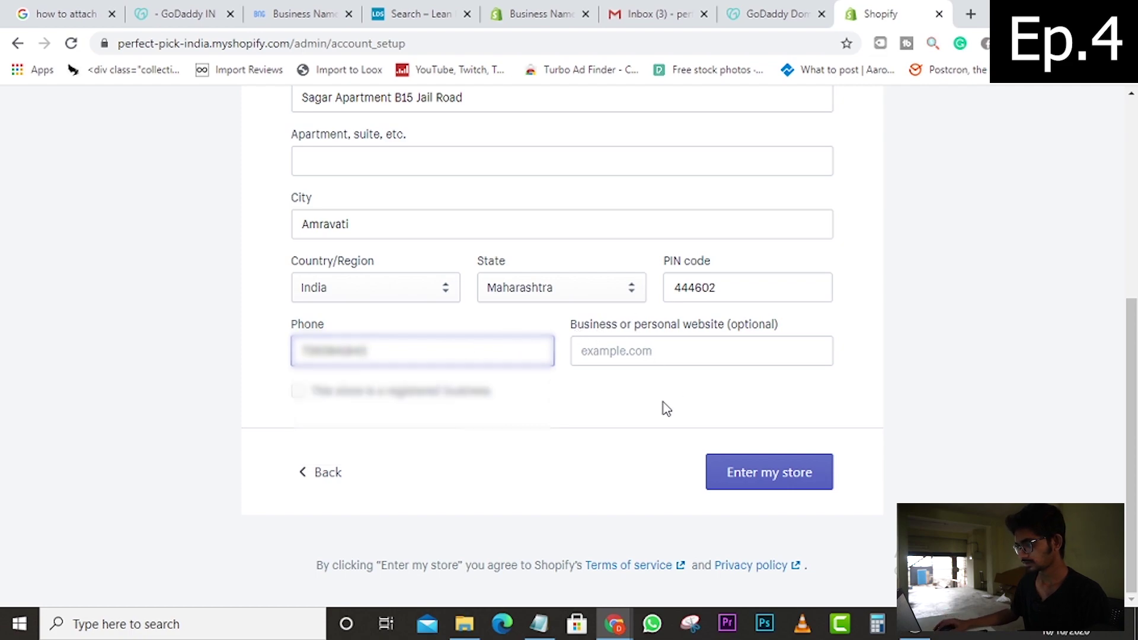
{"action": "left_click", "coordinate": [666, 407]}
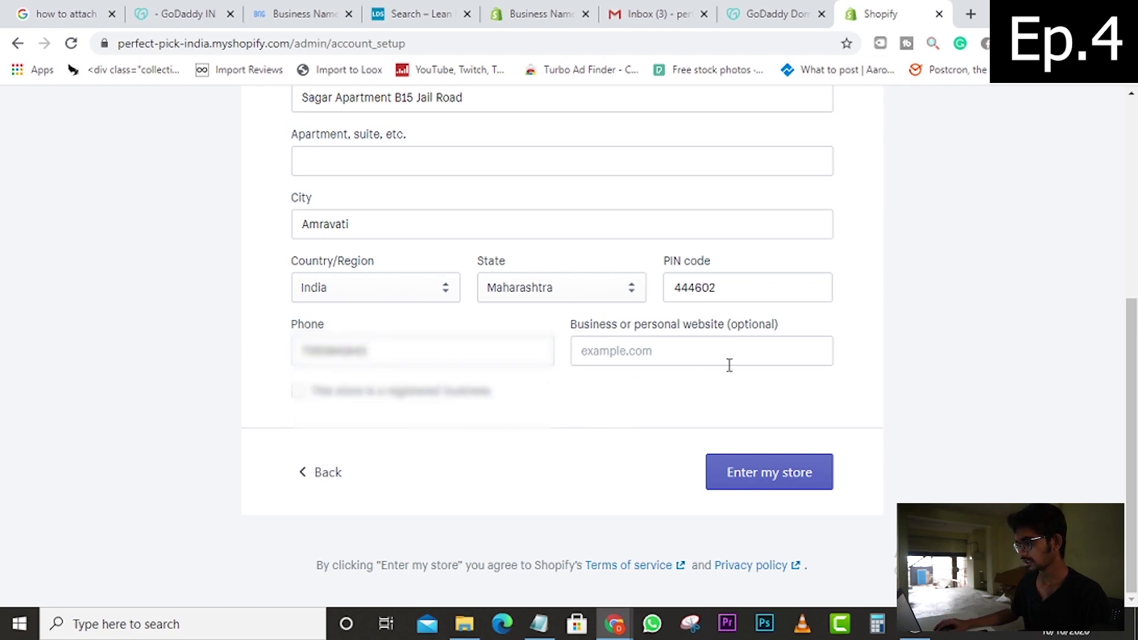
- Submit the address details and enter the new Perfect Pick India store admin
{"action": "left_click", "coordinate": [773, 473]}
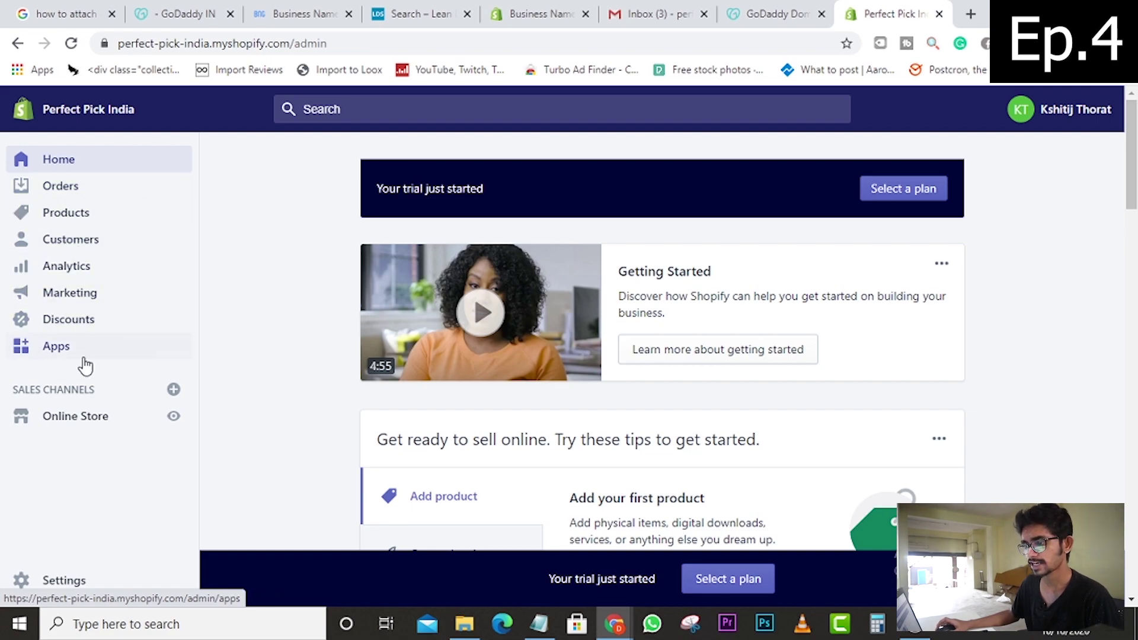
{"action": "left_click", "coordinate": [68, 418]}
{"action": "scroll", "coordinate": [79, 453], "scroll_direction": "down", "scroll_amount": 1}
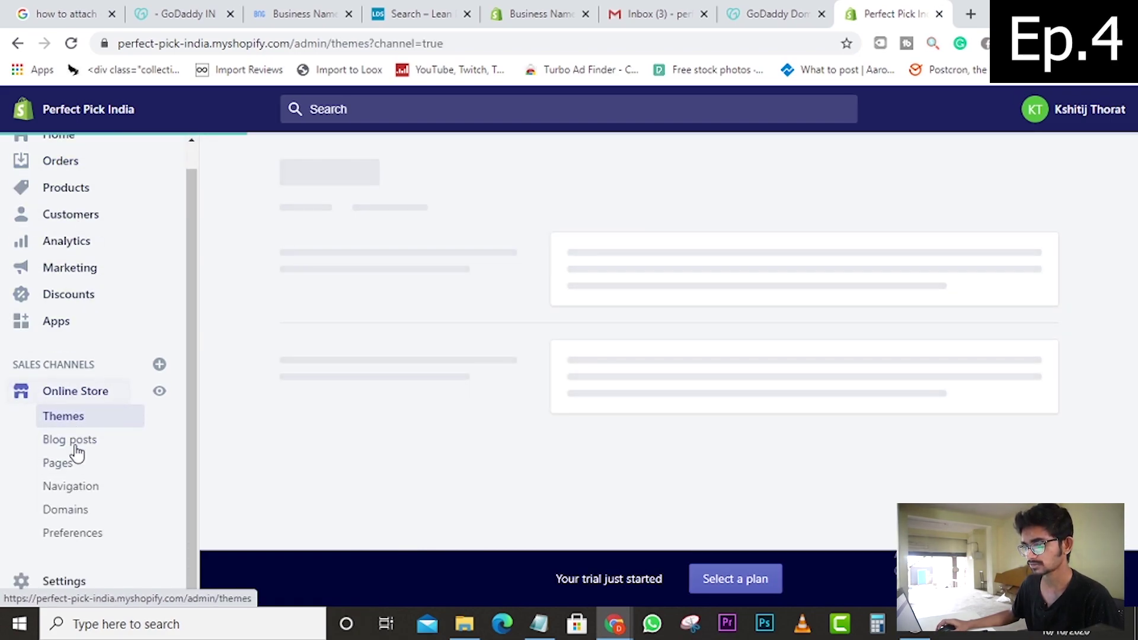
{"action": "left_click", "coordinate": [56, 581]}
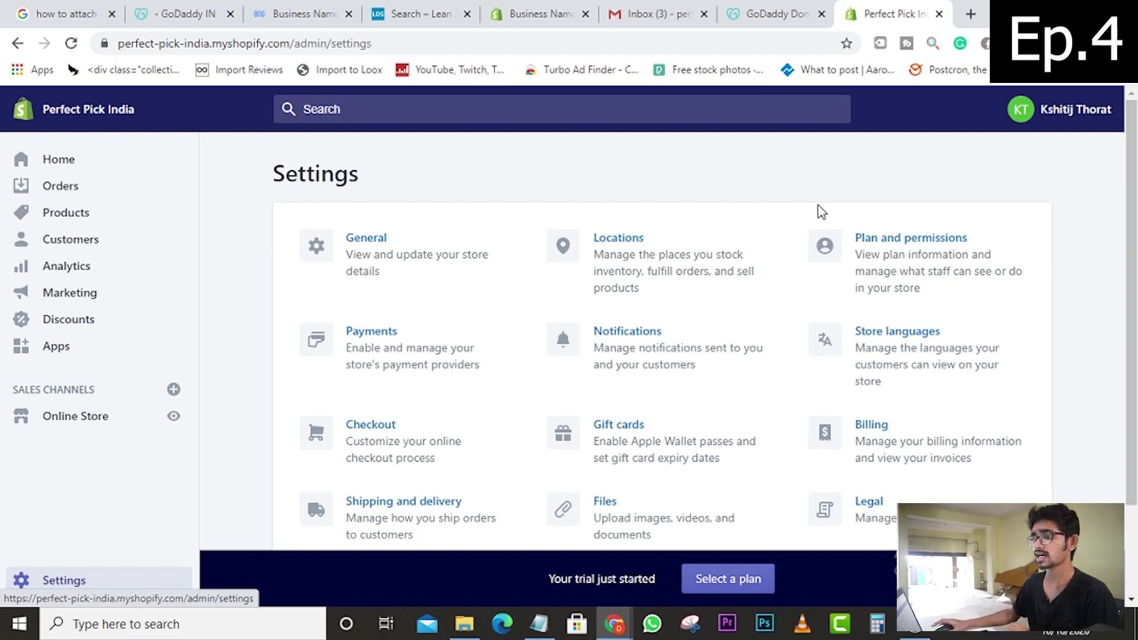
{"action": "left_click", "coordinate": [115, 183]}
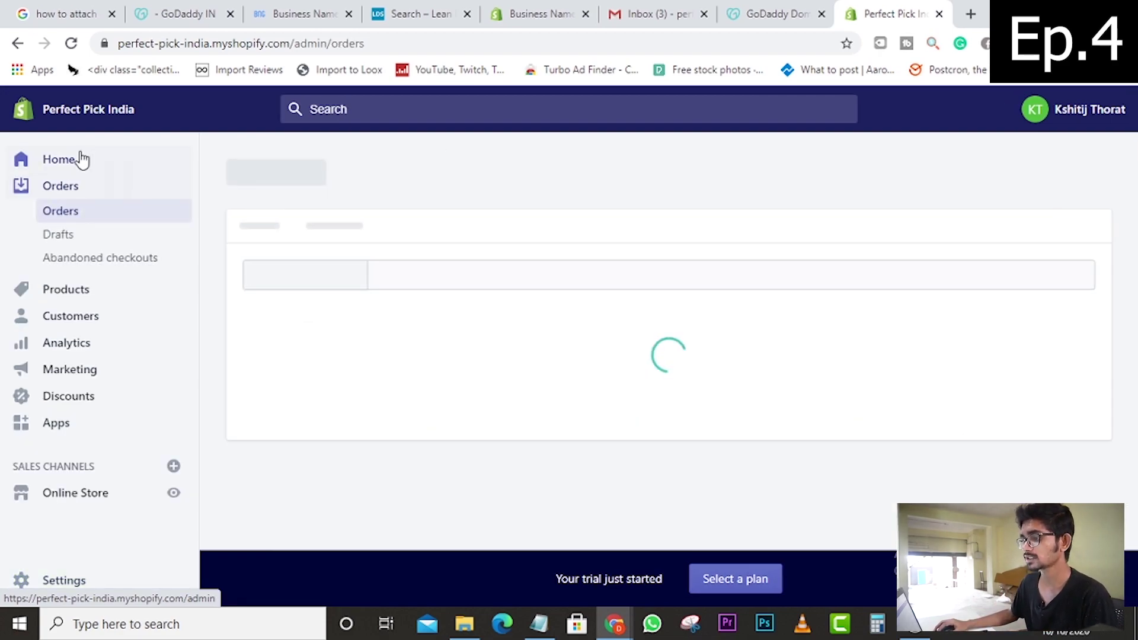
{"action": "left_click", "coordinate": [65, 159]}
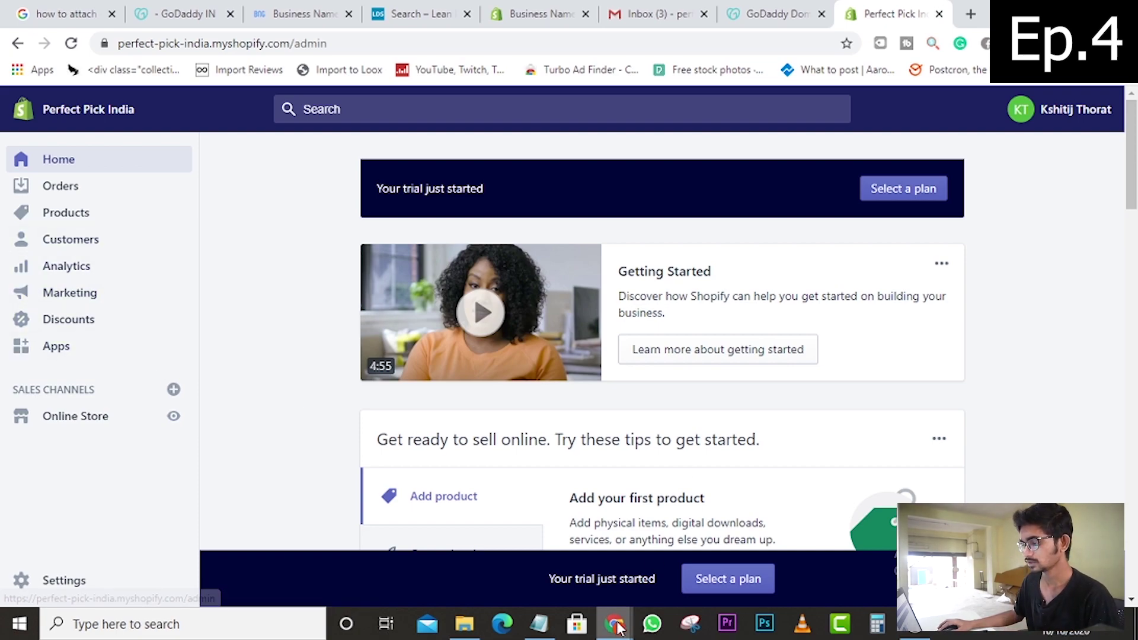
- Switch to the established store's Chrome window and view its Orders list
{"action": "mouse_move", "coordinate": [614, 624]}
{"action": "left_click", "coordinate": [705, 542]}
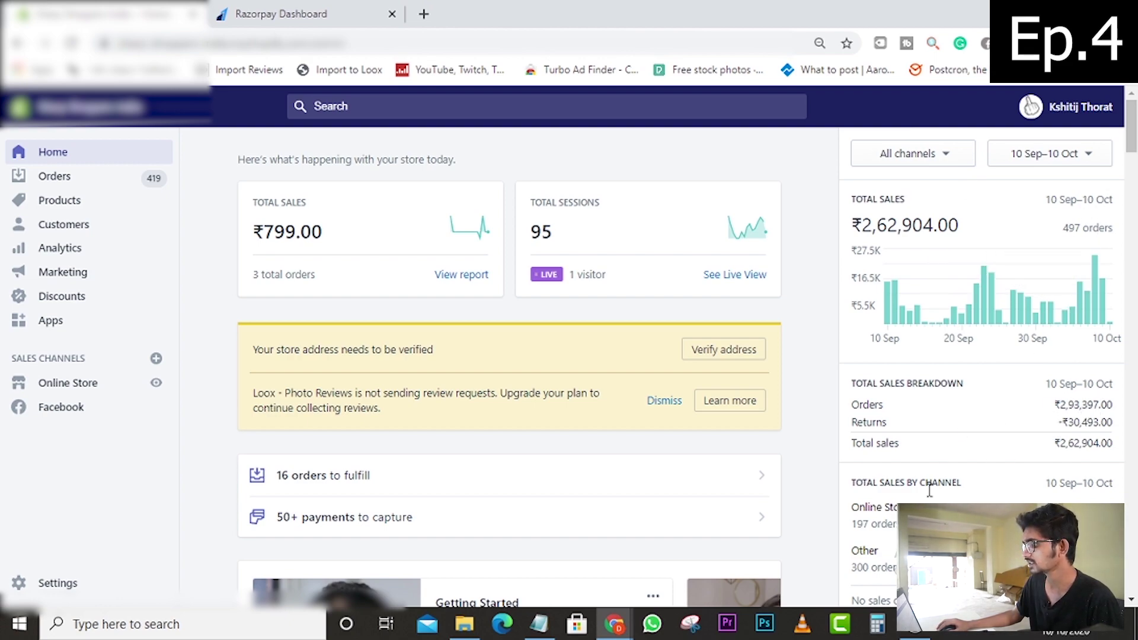
{"action": "scroll", "coordinate": [981, 432], "scroll_direction": "down", "scroll_amount": 3}
{"action": "scroll", "coordinate": [981, 432], "scroll_direction": "up", "scroll_amount": 3}
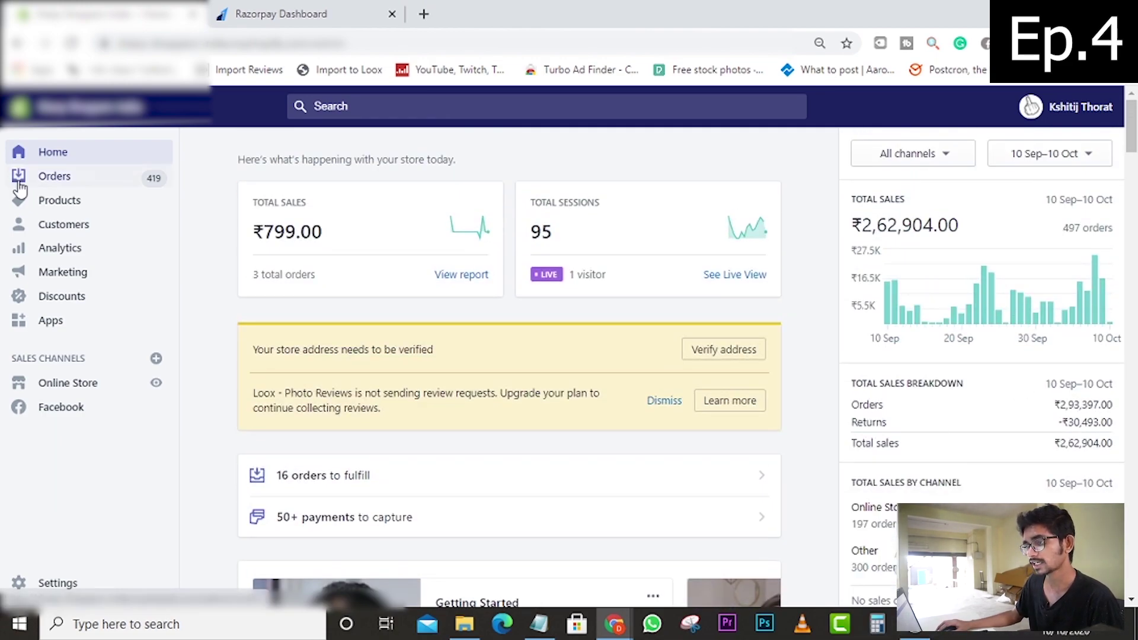
{"action": "left_click", "coordinate": [49, 185]}
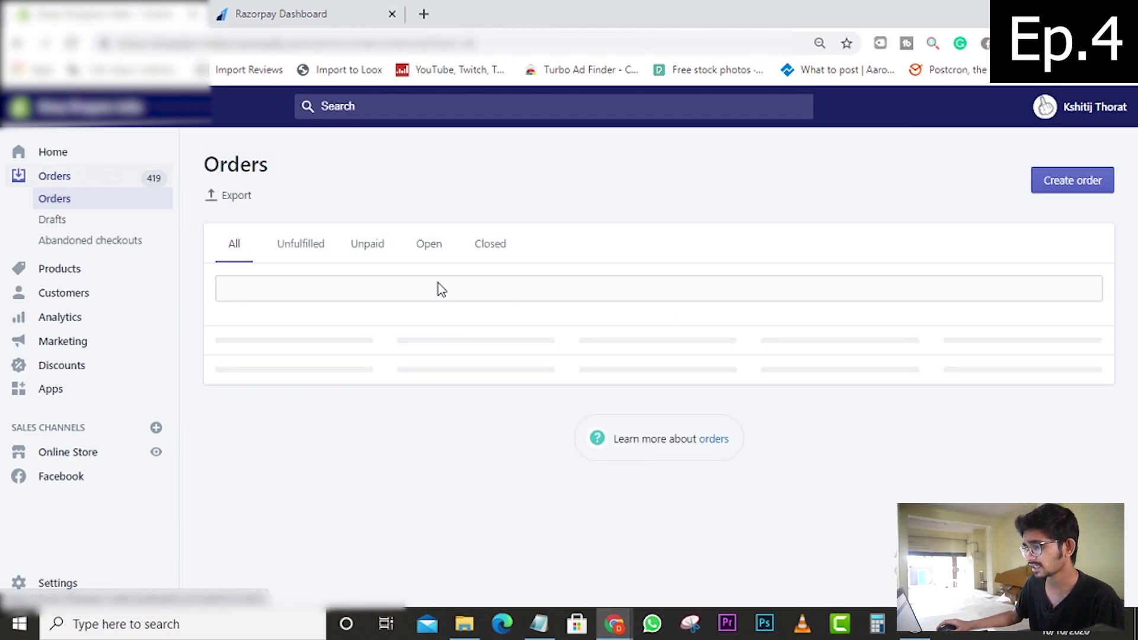
{"action": "scroll", "coordinate": [349, 329], "scroll_direction": "down", "scroll_amount": 3}
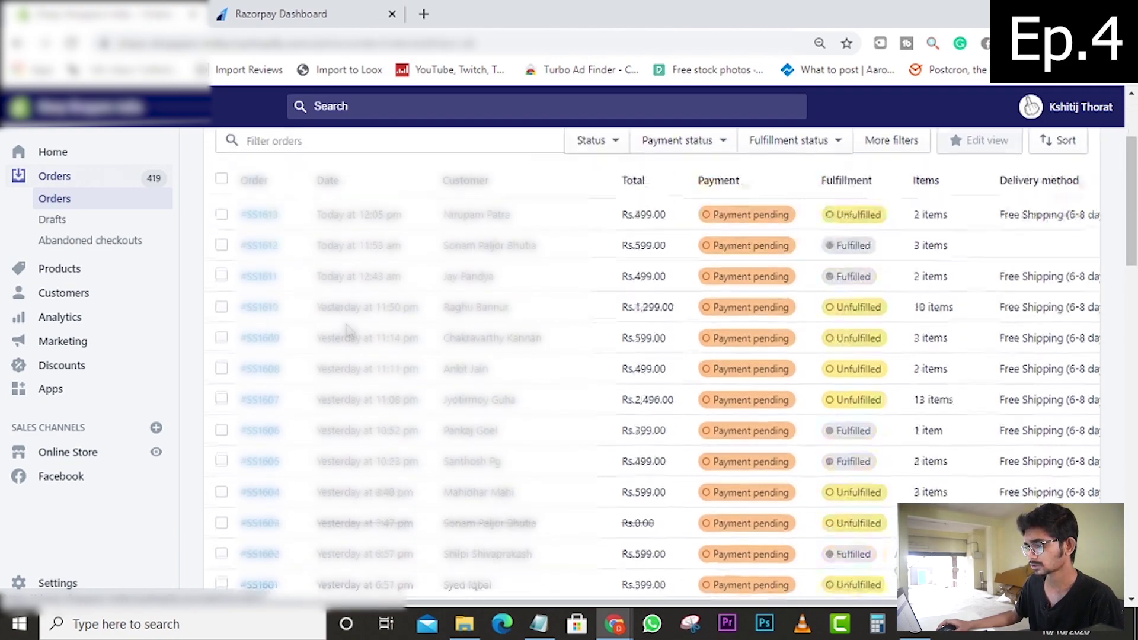
{"action": "scroll", "coordinate": [349, 331], "scroll_direction": "up", "scroll_amount": 3}
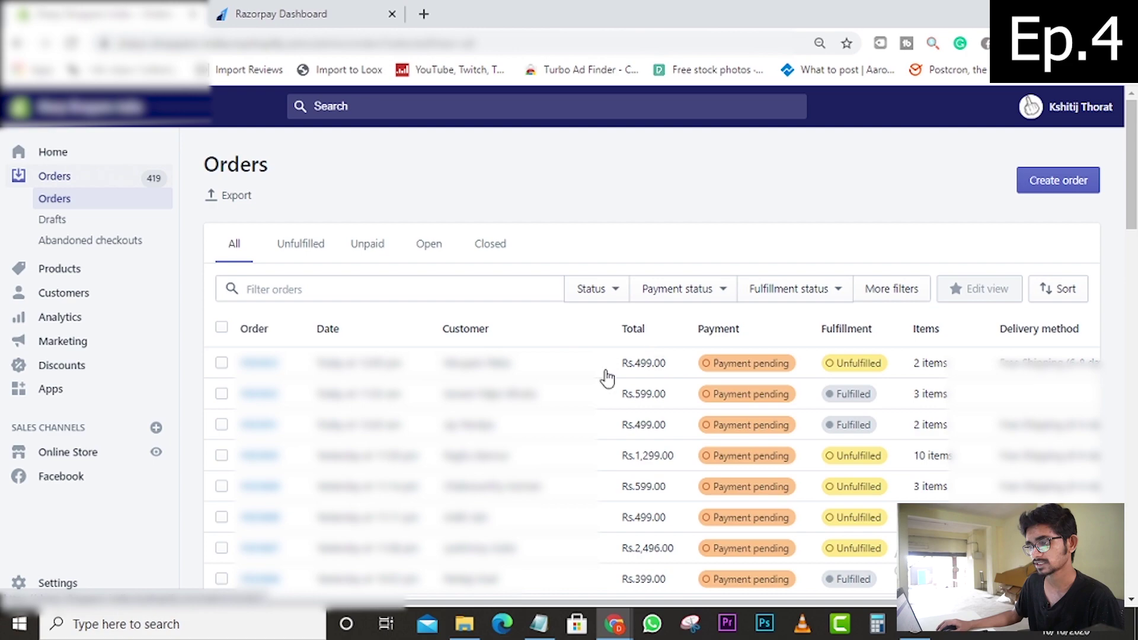
- Look at the store's draft orders, then its abandoned checkouts
{"action": "left_click", "coordinate": [84, 223]}
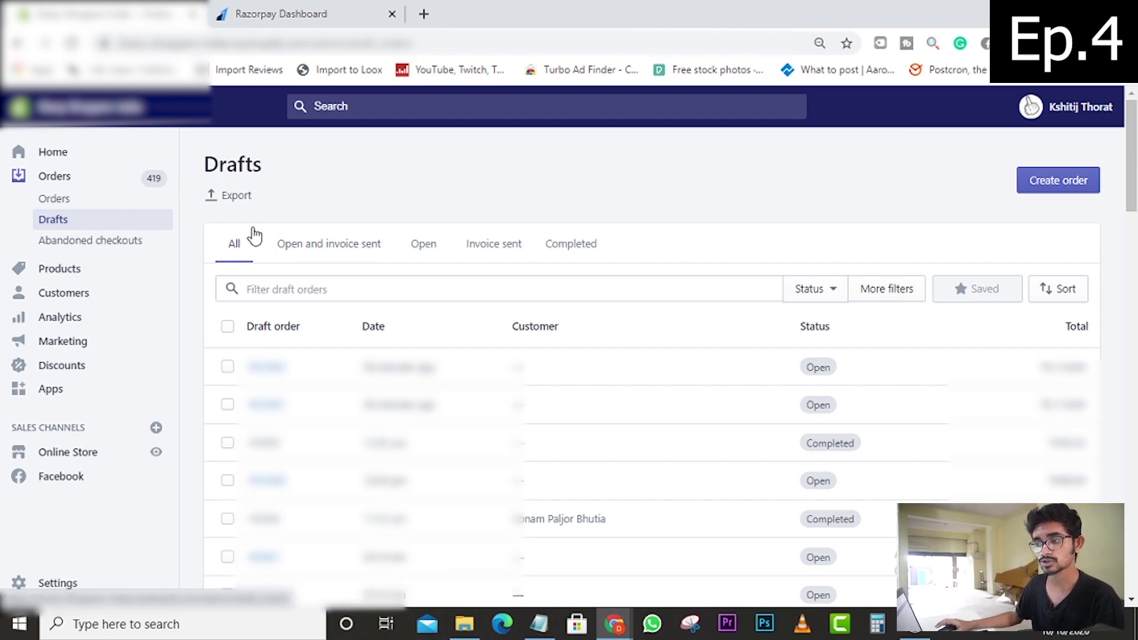
{"action": "left_click", "coordinate": [107, 242]}
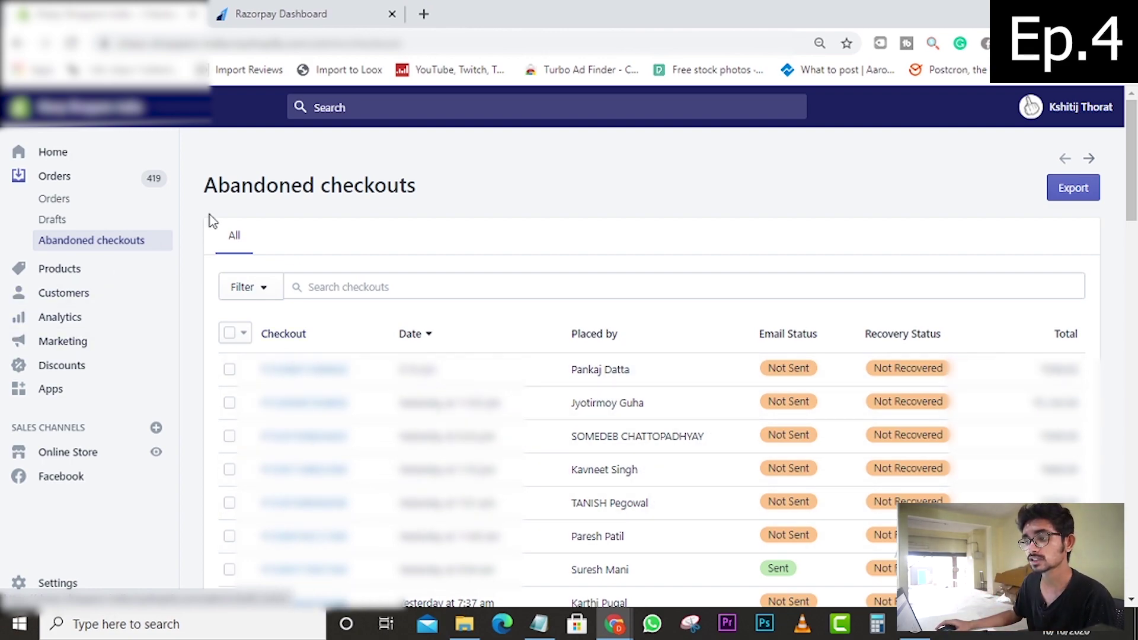
- Browse the products and collections, then view the 669-customer list
{"action": "left_click", "coordinate": [86, 273]}
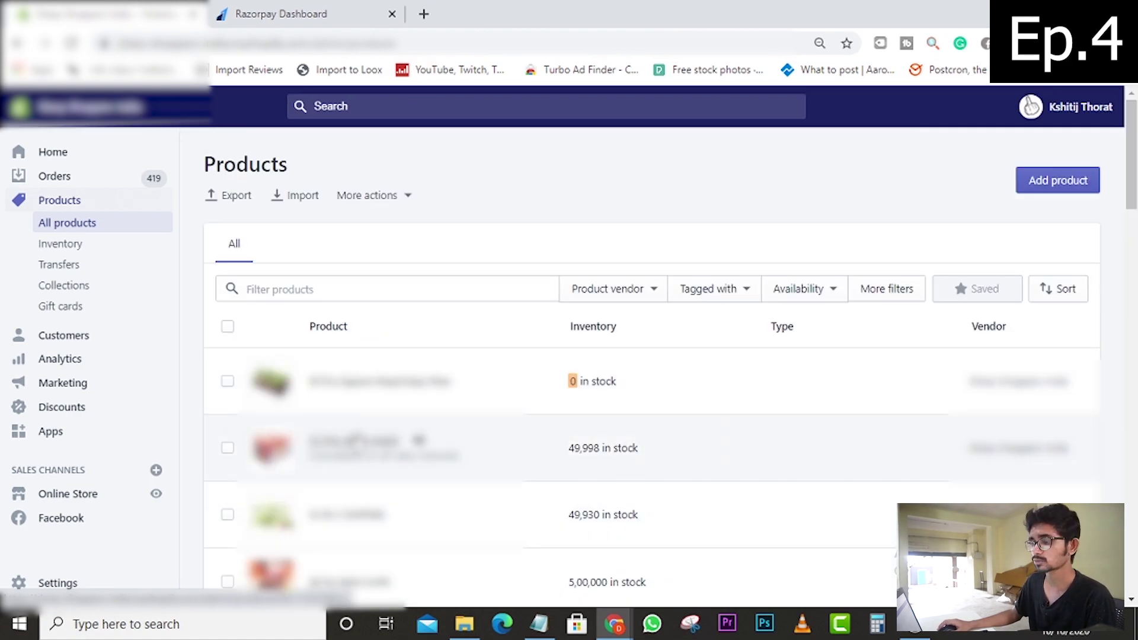
{"action": "scroll", "coordinate": [415, 415], "scroll_direction": "down", "scroll_amount": 3}
{"action": "scroll", "coordinate": [415, 415], "scroll_direction": "up", "scroll_amount": 3}
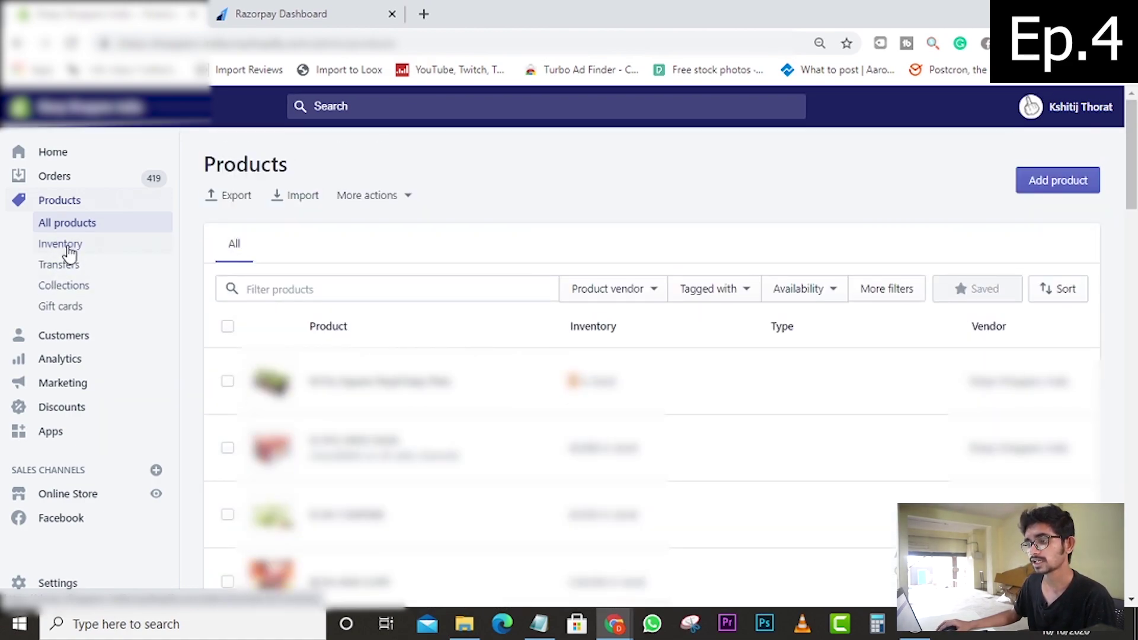
{"action": "left_click", "coordinate": [95, 292]}
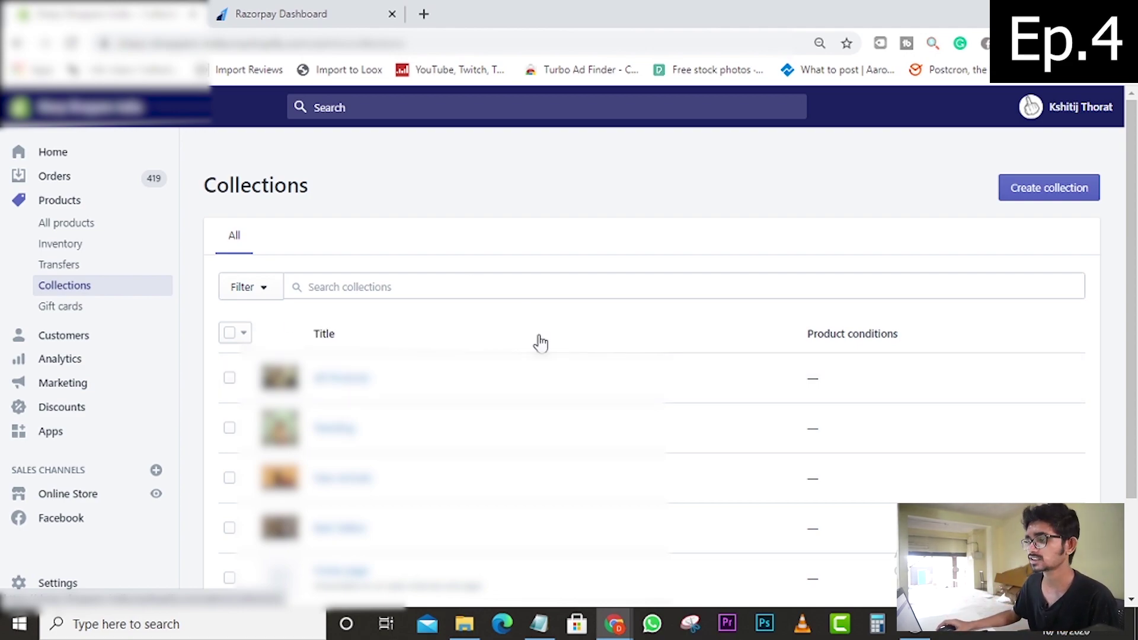
{"action": "left_click", "coordinate": [74, 337]}
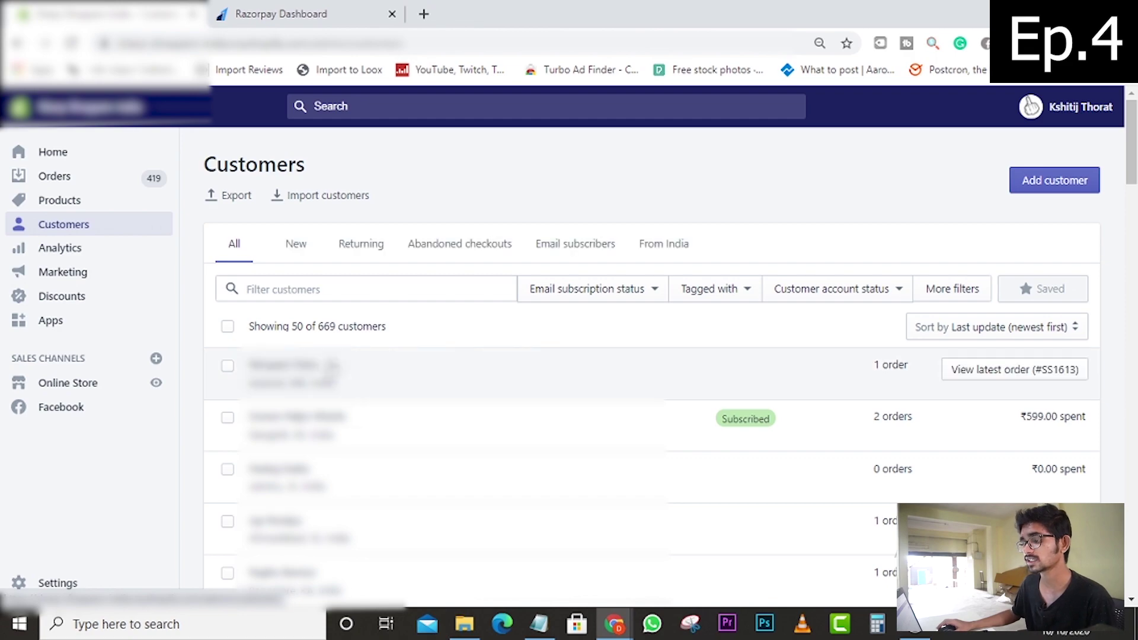
- Check the Analytics dashboard's Last 30 days range, then view Live View's 97 sessions today
{"action": "scroll", "coordinate": [320, 386], "scroll_direction": "down", "scroll_amount": 2}
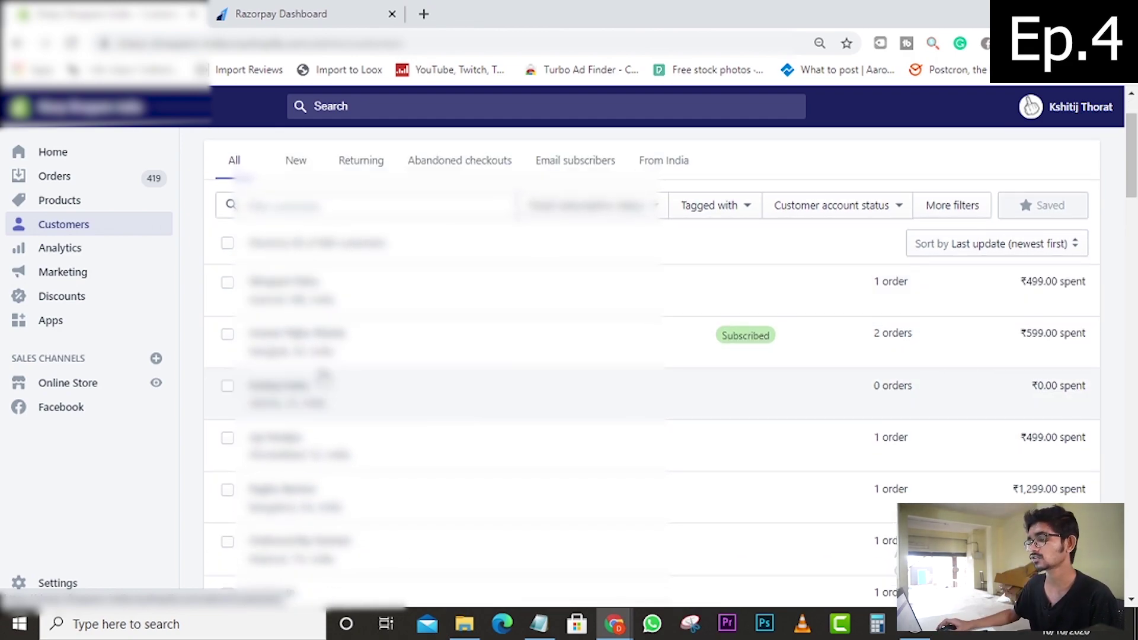
{"action": "scroll", "coordinate": [323, 374], "scroll_direction": "down", "scroll_amount": 5}
{"action": "scroll", "coordinate": [323, 375], "scroll_direction": "up", "scroll_amount": 7}
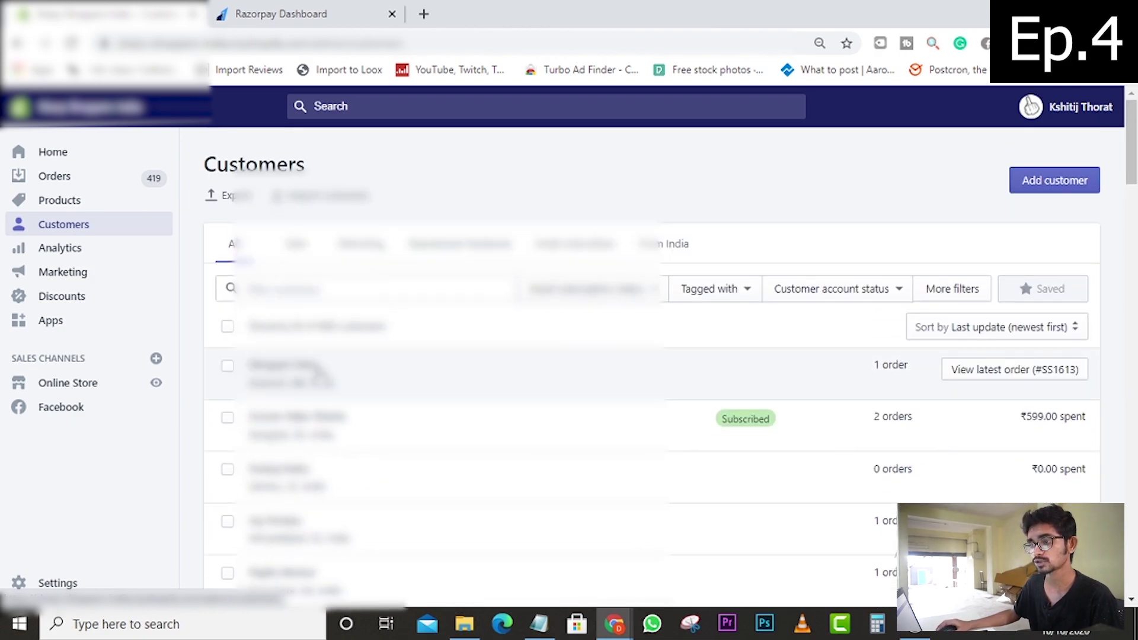
{"action": "left_click", "coordinate": [64, 249]}
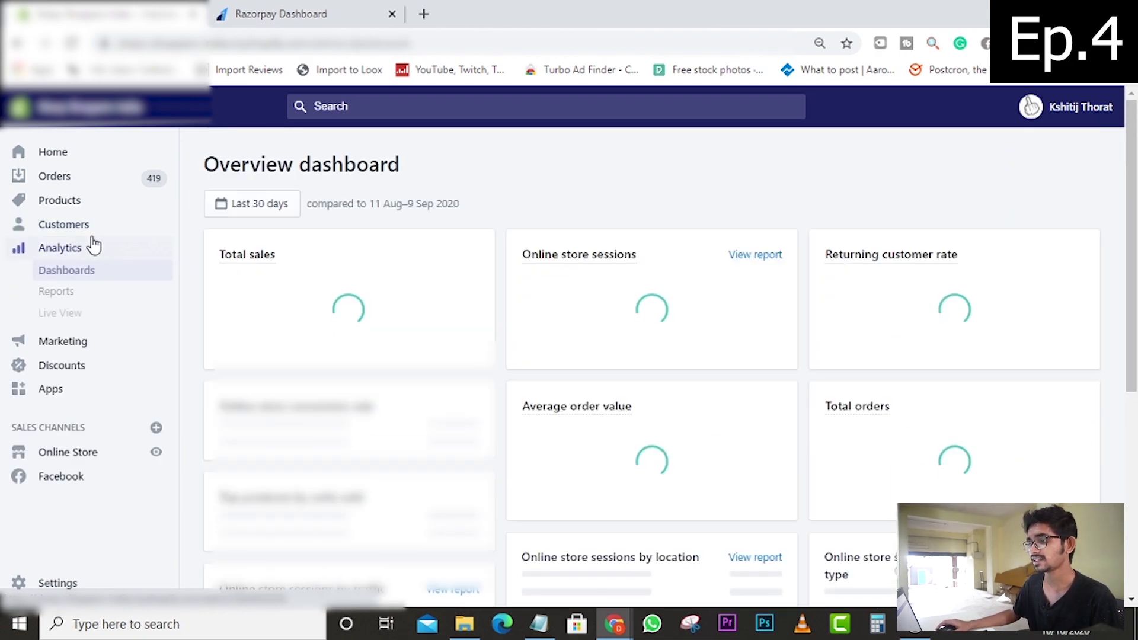
{"action": "left_click", "coordinate": [260, 208]}
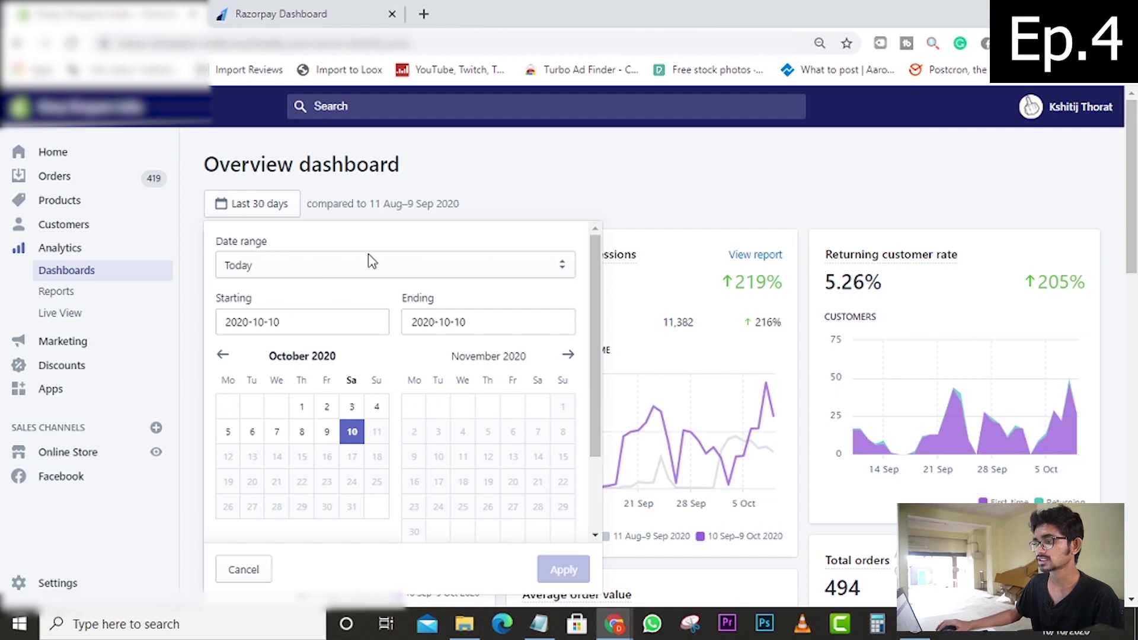
{"action": "left_click", "coordinate": [485, 157]}
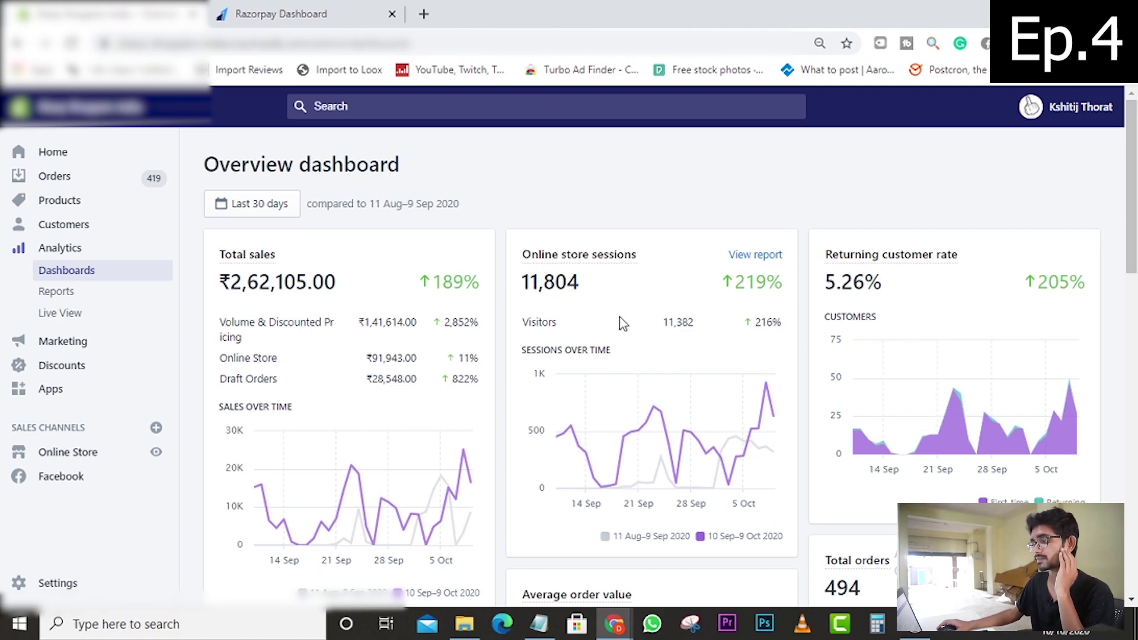
{"action": "scroll", "coordinate": [620, 323], "scroll_direction": "down", "scroll_amount": 4}
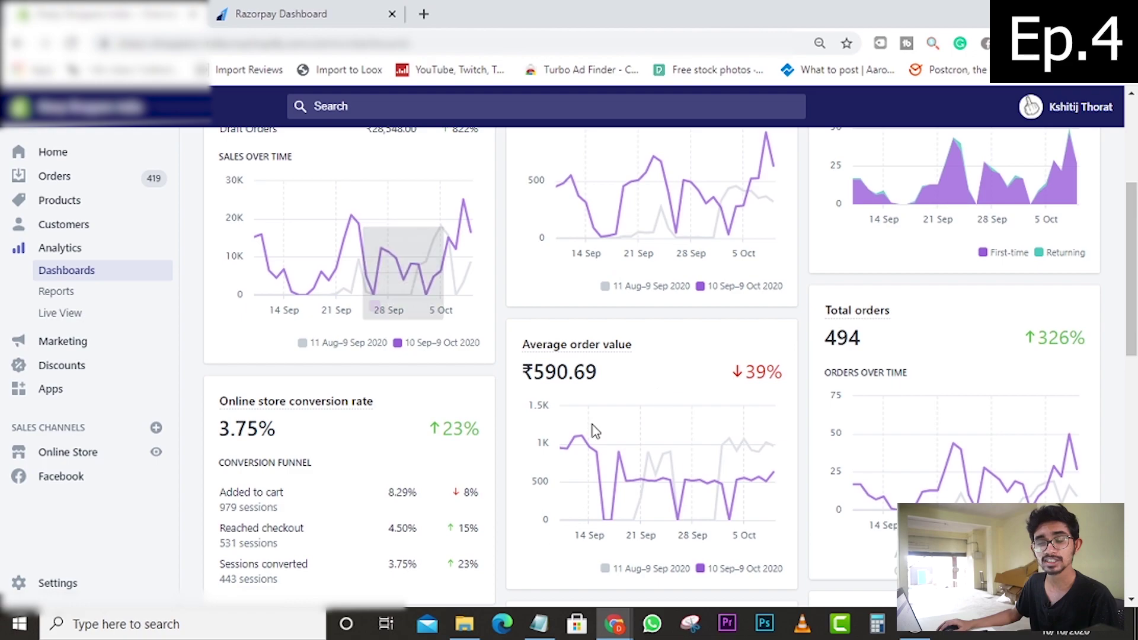
{"action": "left_click", "coordinate": [86, 321]}
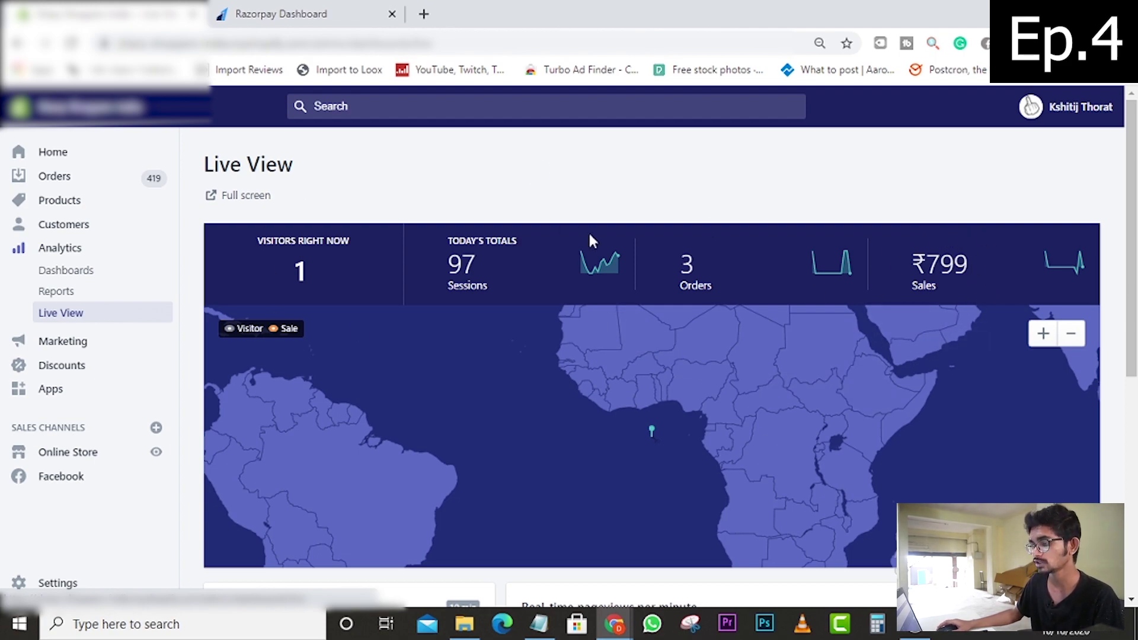
- Scroll through Live View, then go to the Marketing overview
{"action": "scroll", "coordinate": [602, 297], "scroll_direction": "down", "scroll_amount": 5}
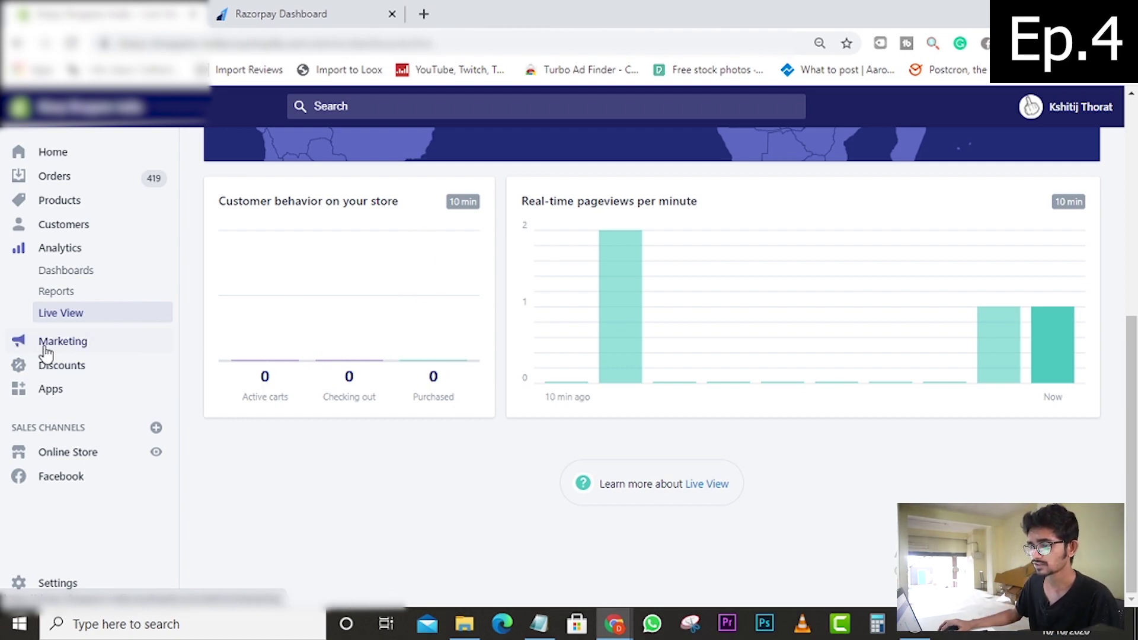
{"action": "left_click", "coordinate": [24, 341]}
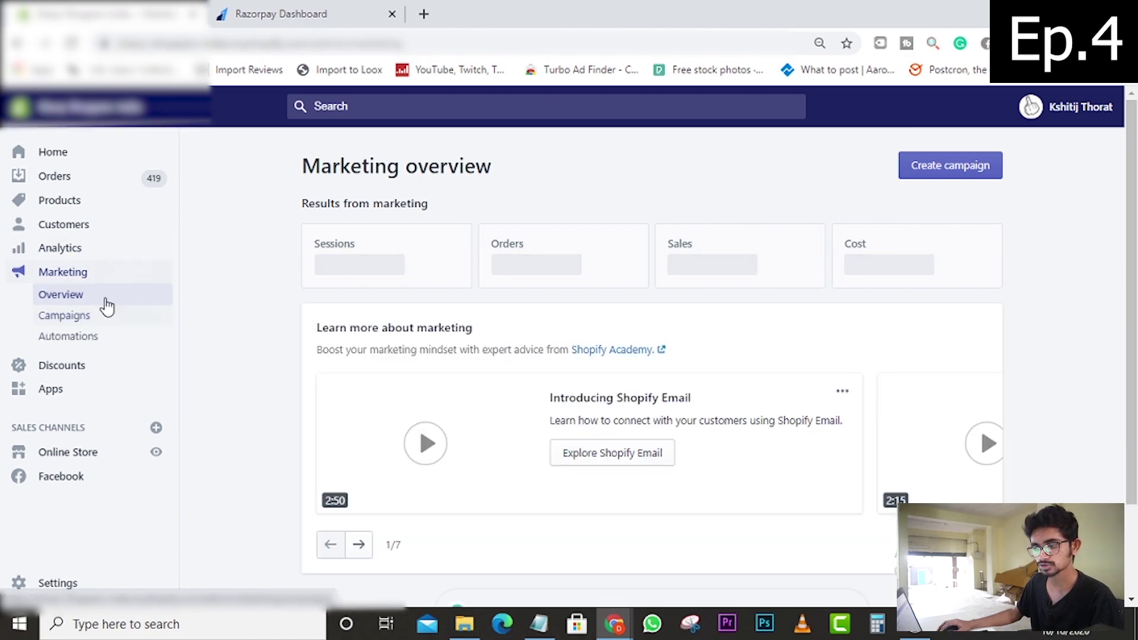
- Glance at Discounts and the 10 installed apps, then go to the Online Store themes
{"action": "left_click", "coordinate": [61, 366]}
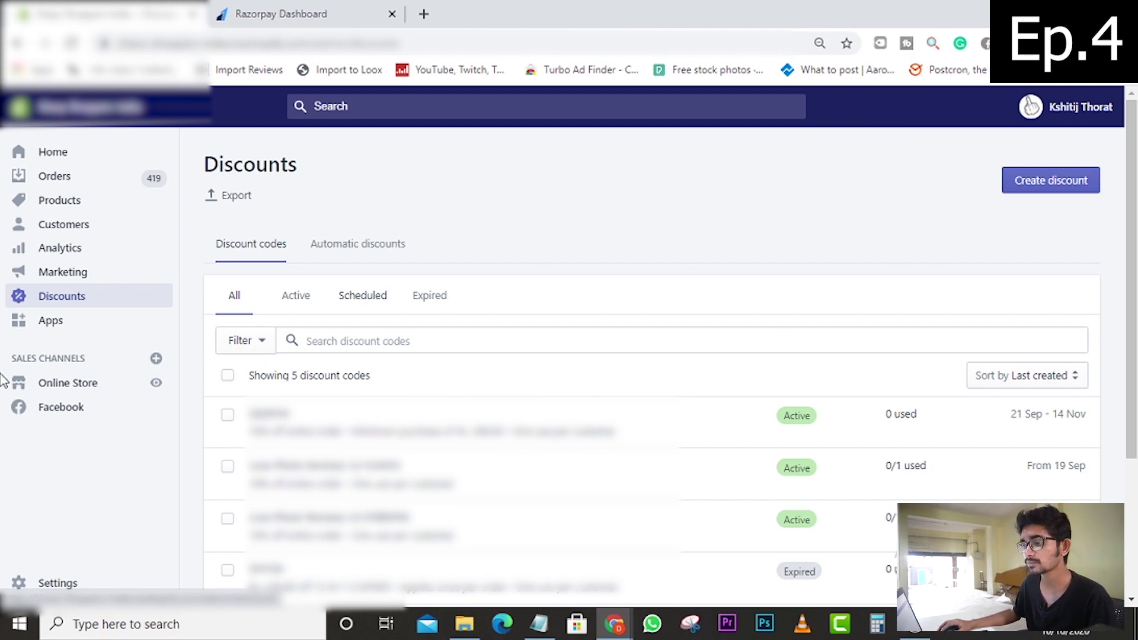
{"action": "left_click", "coordinate": [53, 320]}
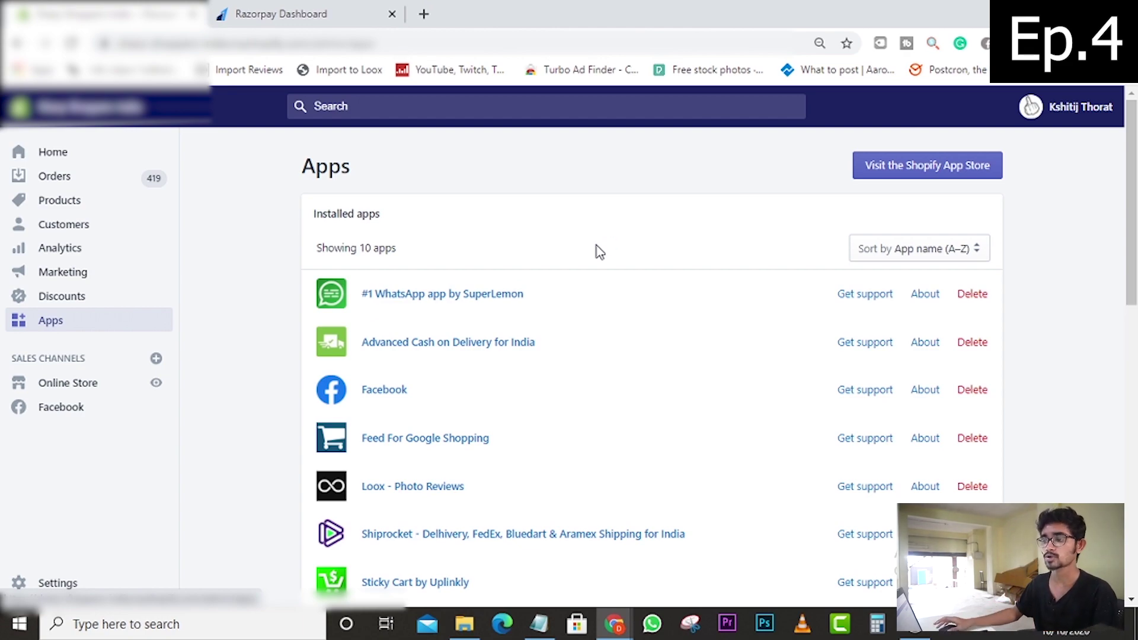
{"action": "scroll", "coordinate": [460, 282], "scroll_direction": "down", "scroll_amount": 8}
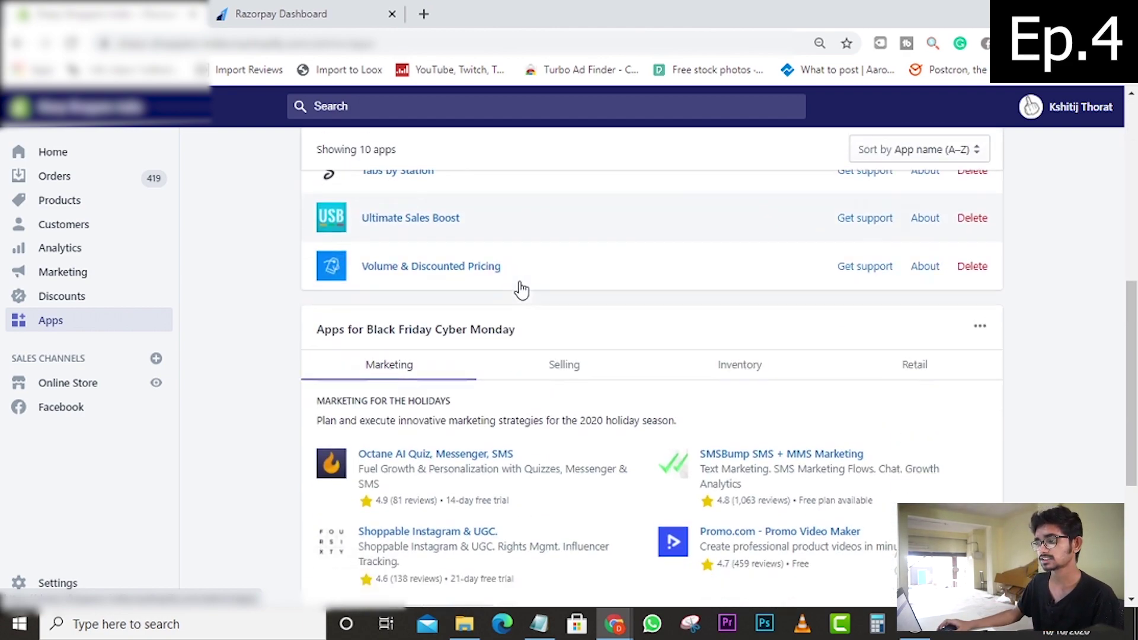
{"action": "scroll", "coordinate": [521, 287], "scroll_direction": "up", "scroll_amount": 4}
{"action": "scroll", "coordinate": [521, 290], "scroll_direction": "up", "scroll_amount": 4}
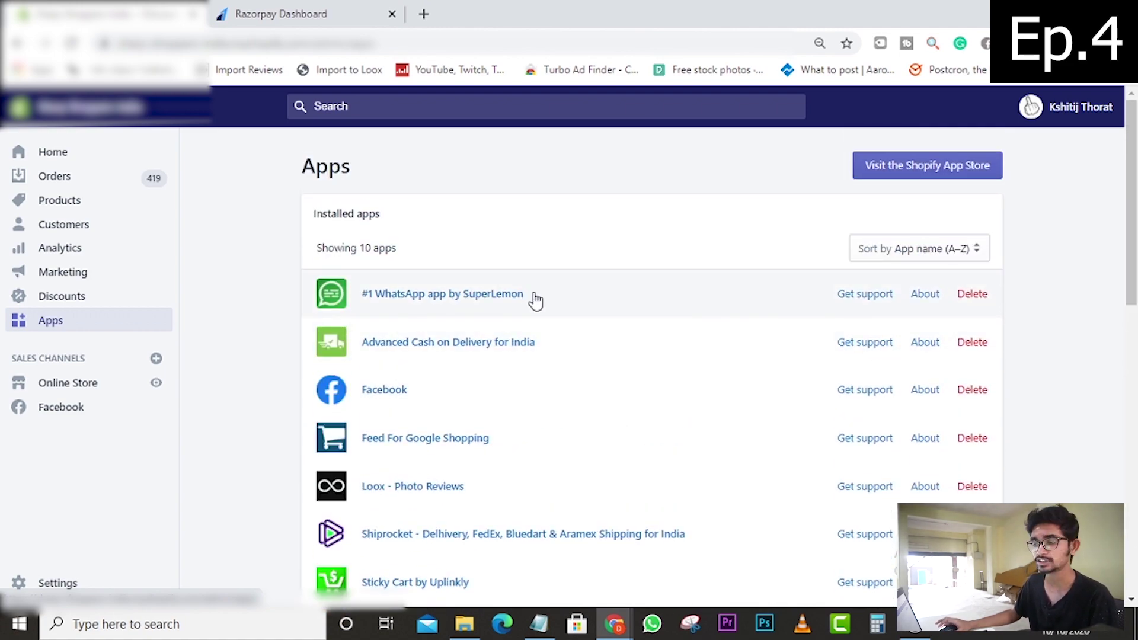
{"action": "left_click", "coordinate": [90, 388]}
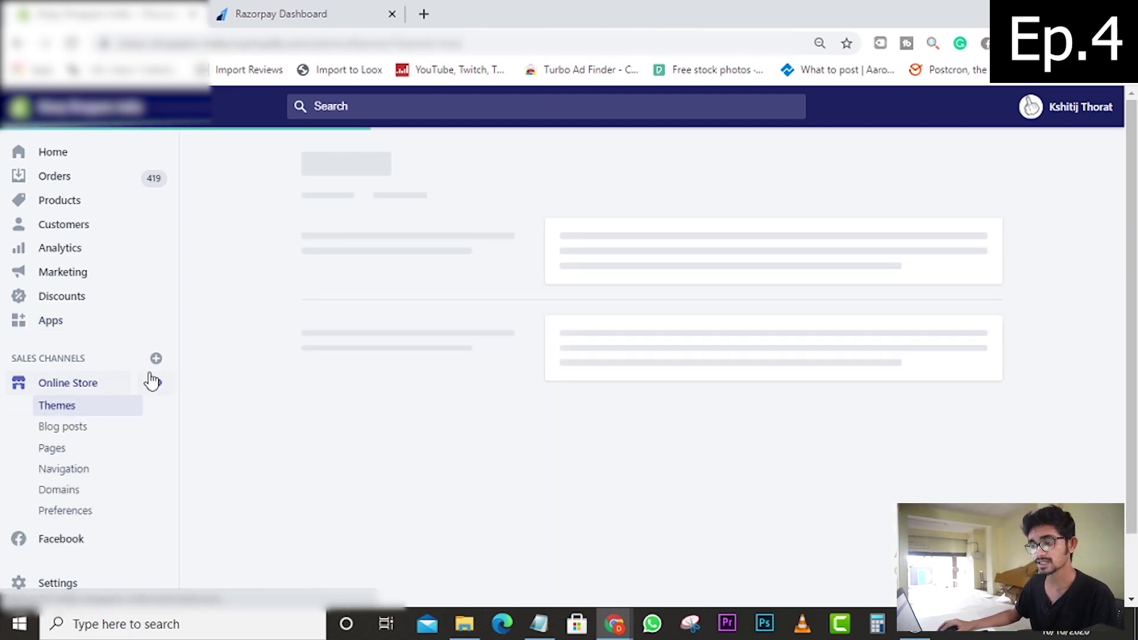
- Browse the store's Pages and Navigation menus, ending on Domains showing the GoDaddy primary domain
{"action": "scroll", "coordinate": [358, 404], "scroll_direction": "down", "scroll_amount": 3}
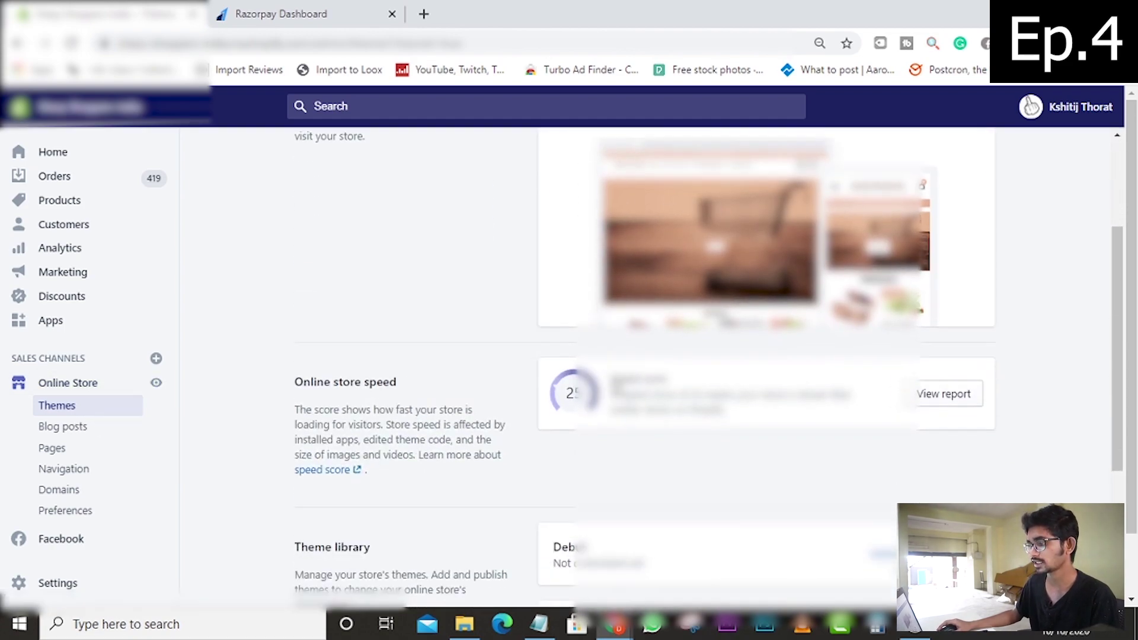
{"action": "scroll", "coordinate": [612, 386], "scroll_direction": "down", "scroll_amount": 1}
{"action": "scroll", "coordinate": [612, 385], "scroll_direction": "up", "scroll_amount": 4}
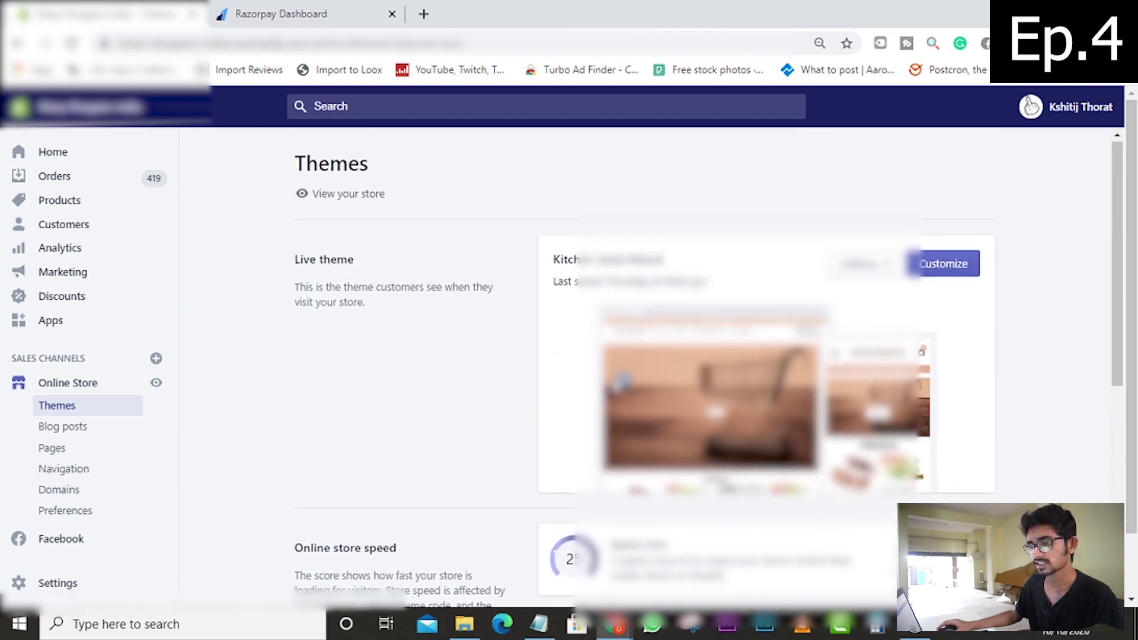
{"action": "left_click", "coordinate": [55, 449]}
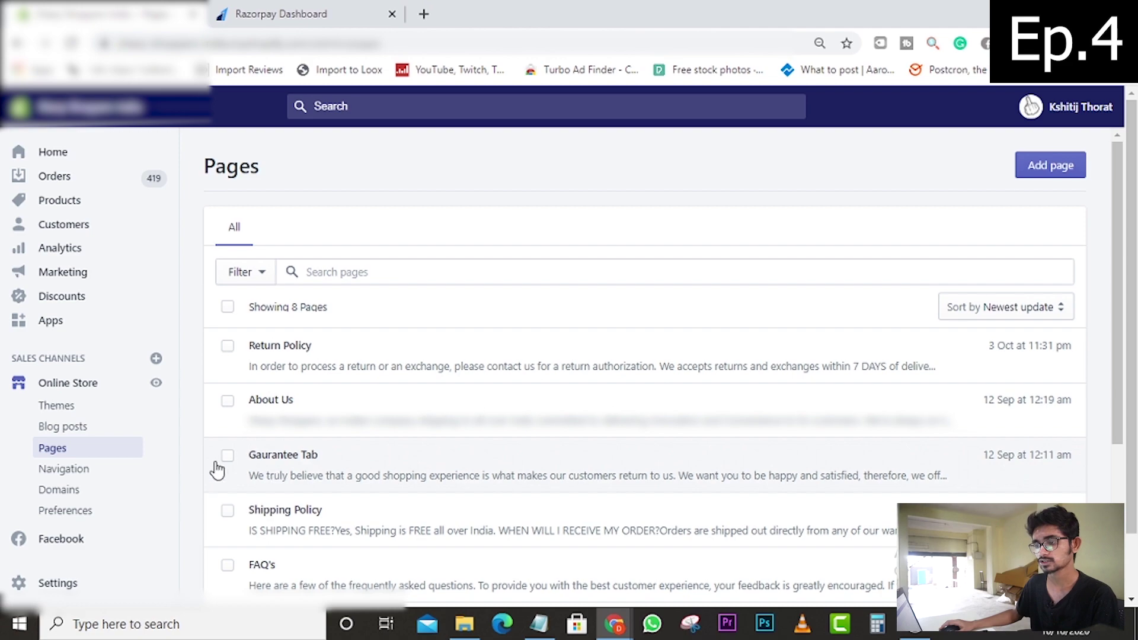
{"action": "left_click", "coordinate": [111, 470]}
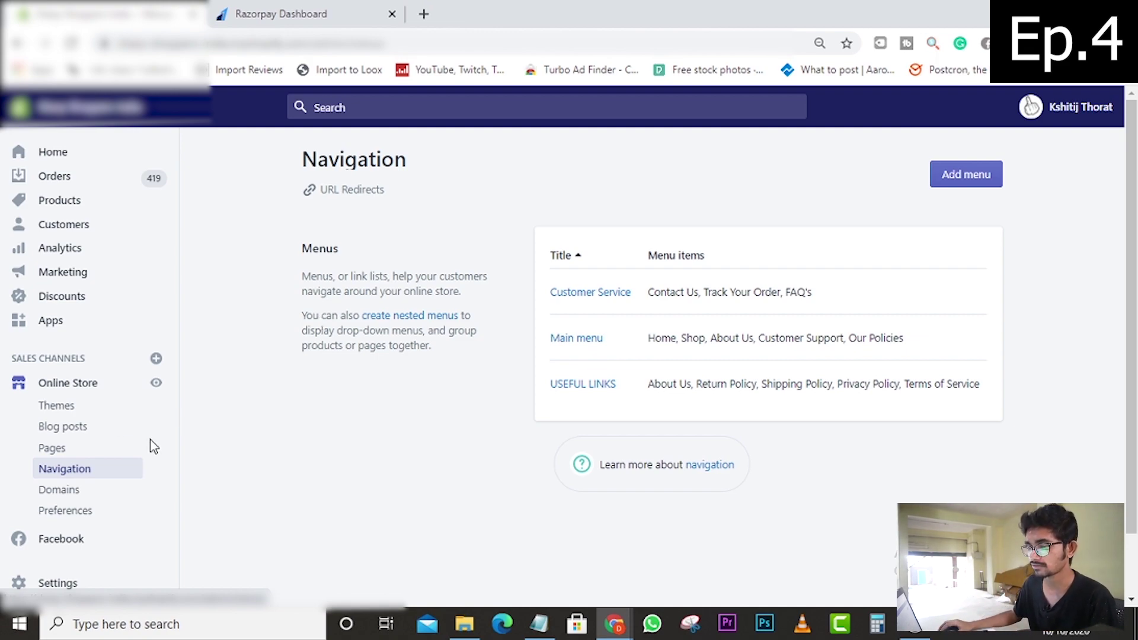
{"action": "left_click", "coordinate": [74, 490]}
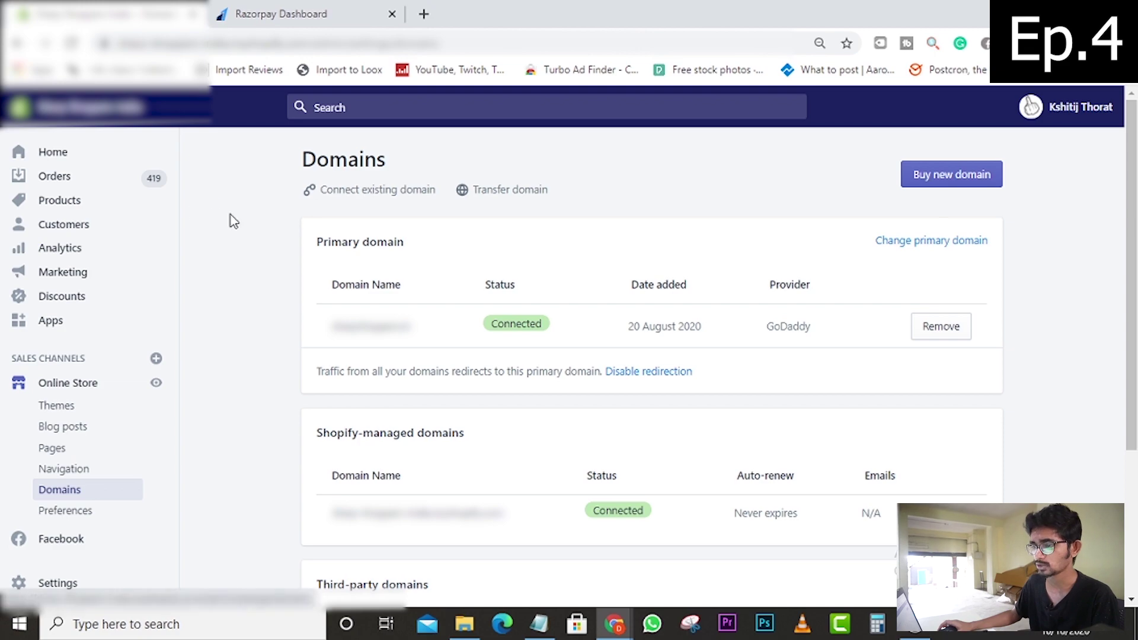
- Review the Online Store Preferences sections, then bring up the established store's Settings overview
{"action": "left_click", "coordinate": [76, 511]}
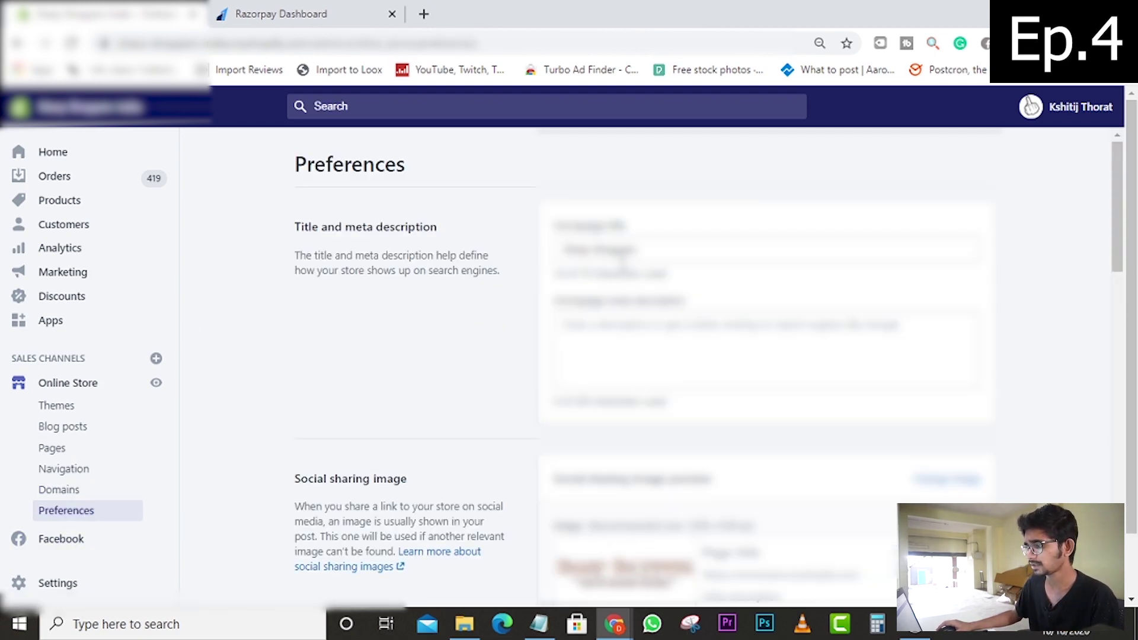
{"action": "scroll", "coordinate": [568, 335], "scroll_direction": "down", "scroll_amount": 5}
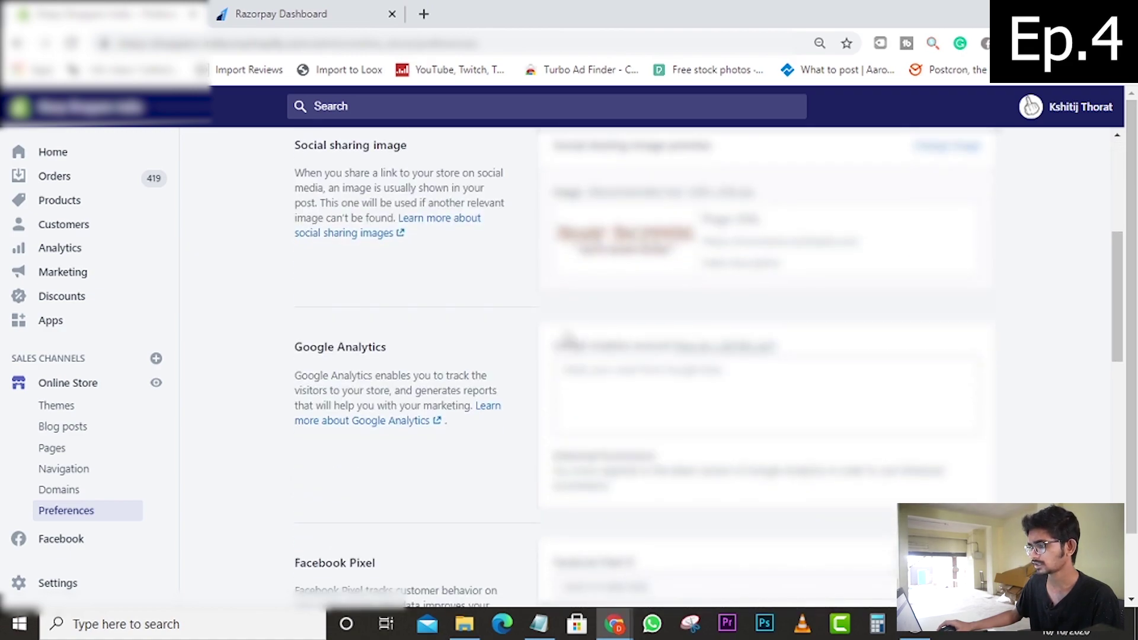
{"action": "scroll", "coordinate": [568, 338], "scroll_direction": "down", "scroll_amount": 2}
{"action": "scroll", "coordinate": [356, 320], "scroll_direction": "down", "scroll_amount": 3}
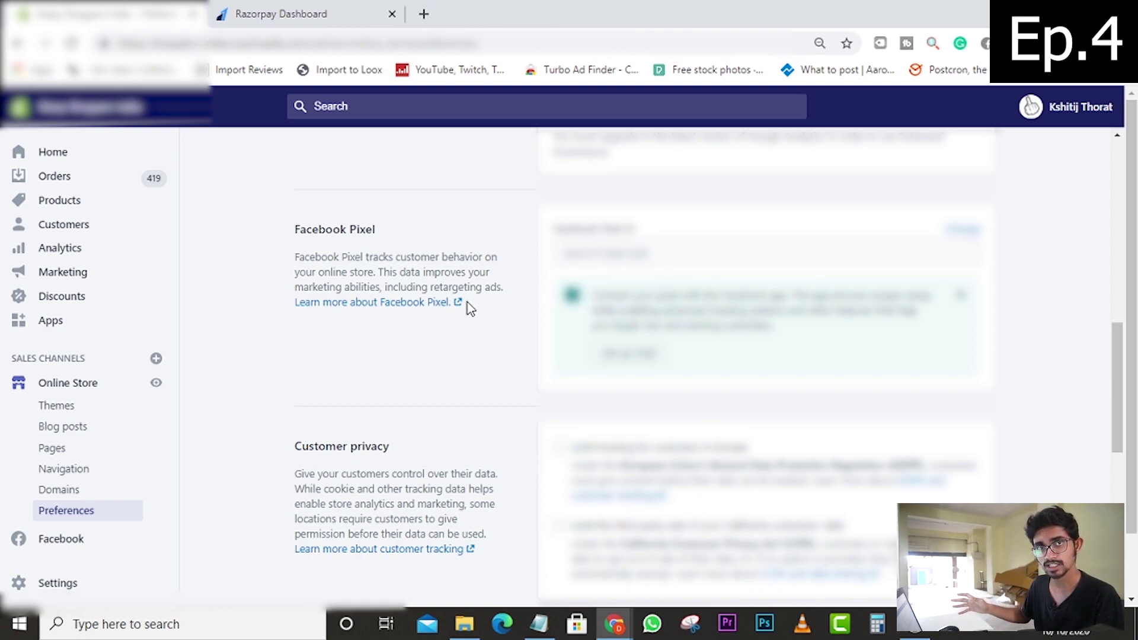
{"action": "scroll", "coordinate": [468, 307], "scroll_direction": "down", "scroll_amount": 9}
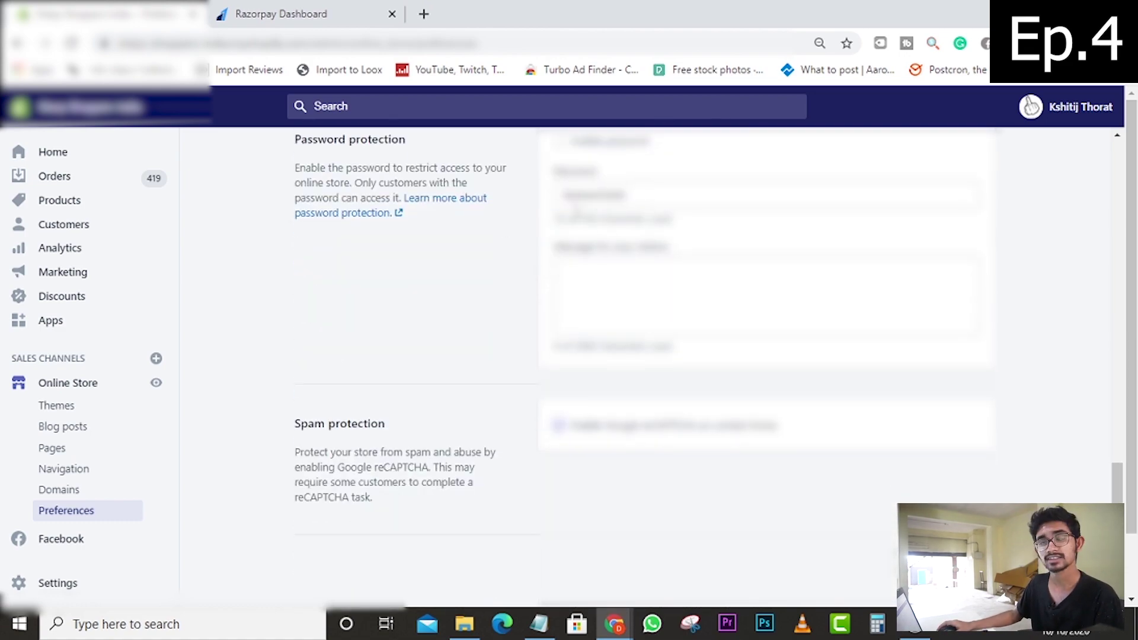
{"action": "scroll", "coordinate": [708, 329], "scroll_direction": "up", "scroll_amount": 2}
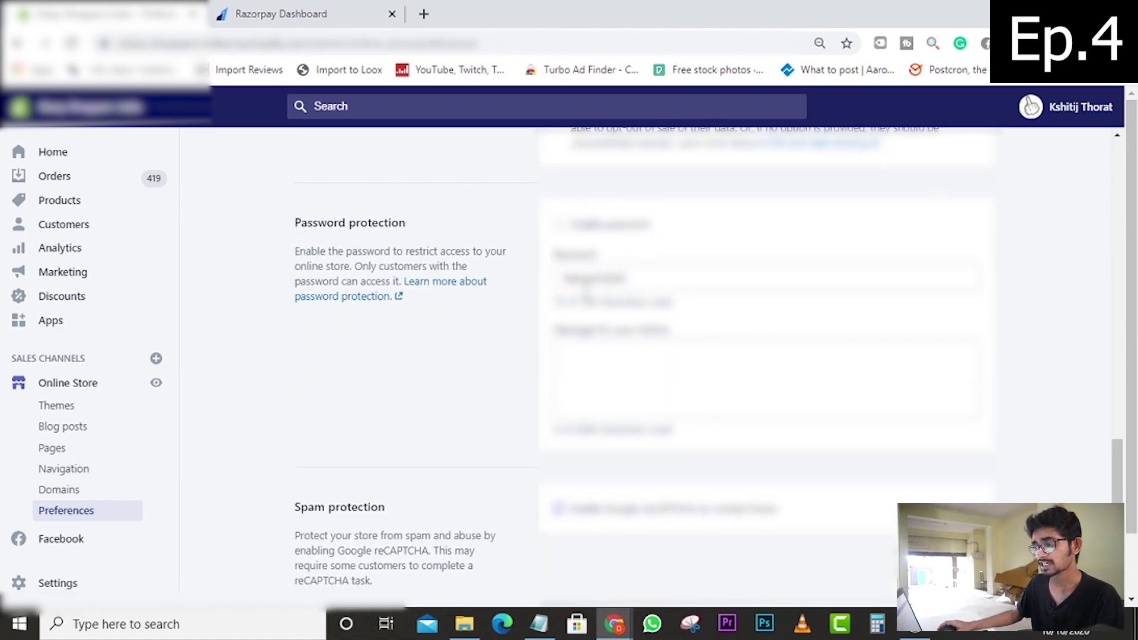
{"action": "scroll", "coordinate": [50, 544], "scroll_direction": "down", "scroll_amount": 1}
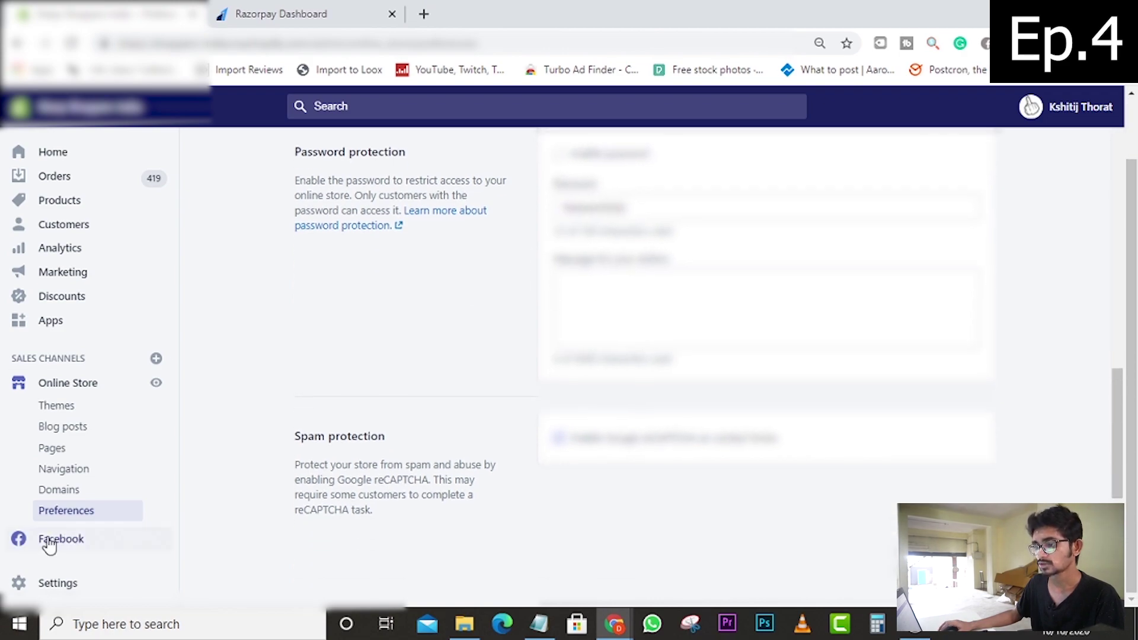
{"action": "left_click", "coordinate": [59, 584]}
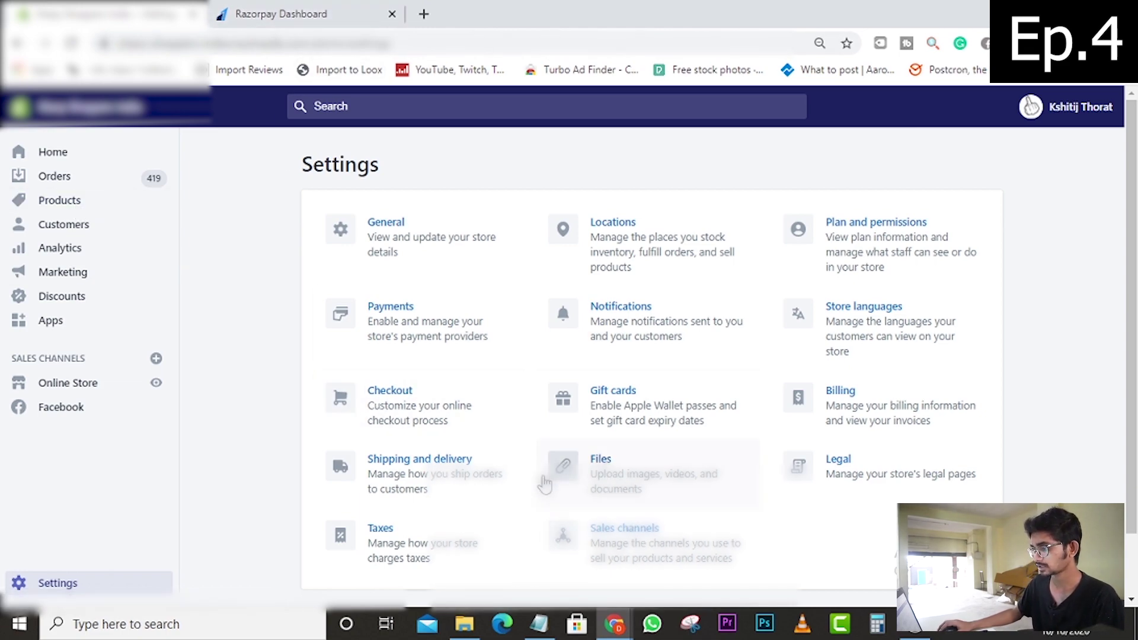
- In the Perfect Pick India admin, check Manage account for the verification notice, then go to Gmail
{"action": "mouse_move", "coordinate": [616, 629]}
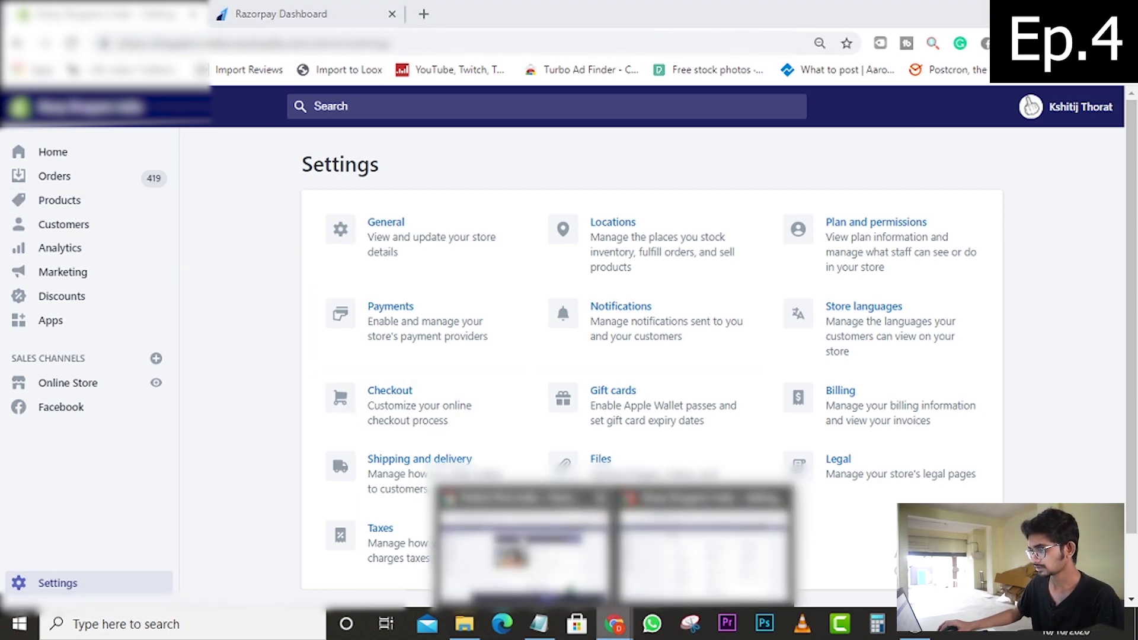
{"action": "left_click", "coordinate": [524, 539]}
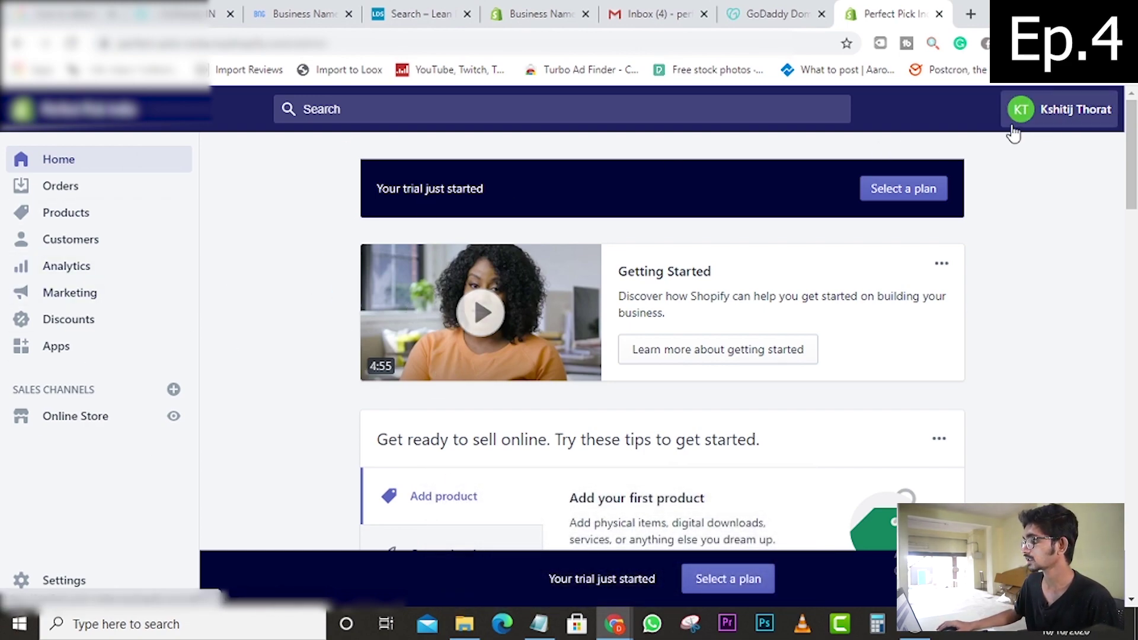
{"action": "left_click", "coordinate": [1043, 115]}
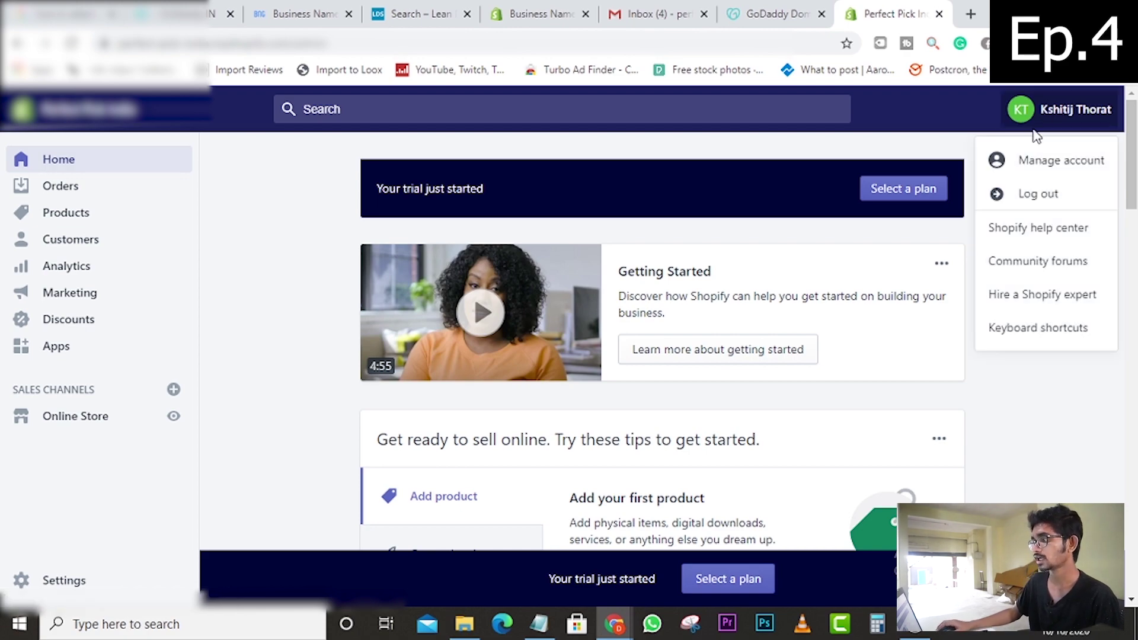
{"action": "left_click", "coordinate": [1057, 158]}
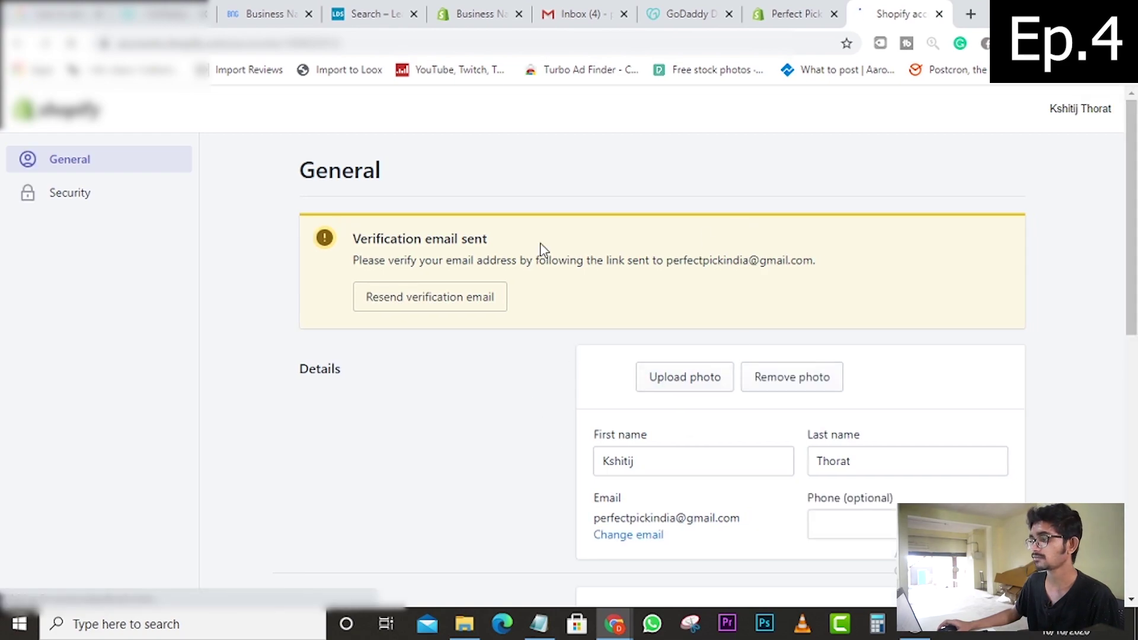
{"action": "left_click", "coordinate": [590, 9]}
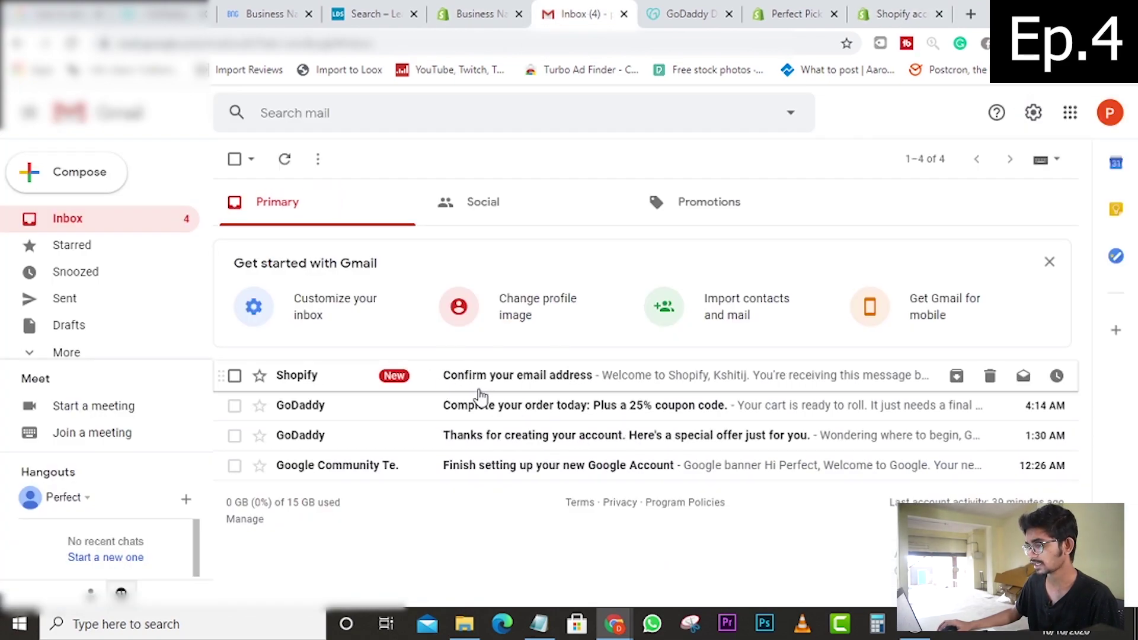
- Open Shopify's 'Confirm your email address' email in Gmail and follow its Confirm email link
{"action": "left_click", "coordinate": [898, 13]}
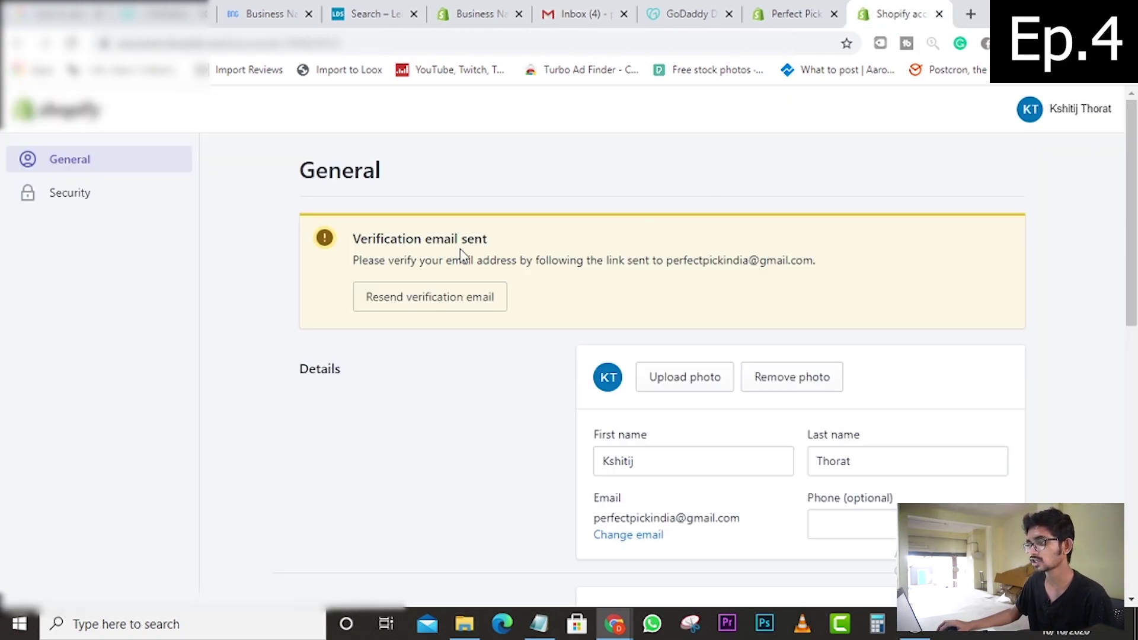
{"action": "left_click", "coordinate": [589, 10]}
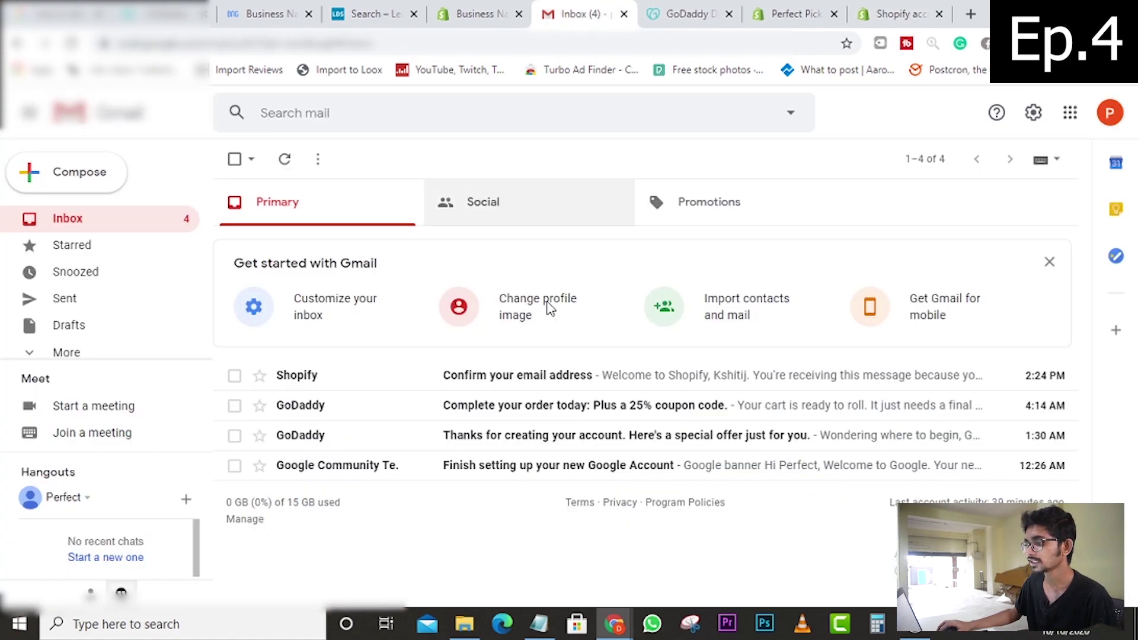
{"action": "left_click", "coordinate": [499, 374]}
{"action": "scroll", "coordinate": [569, 433], "scroll_direction": "down", "scroll_amount": 3}
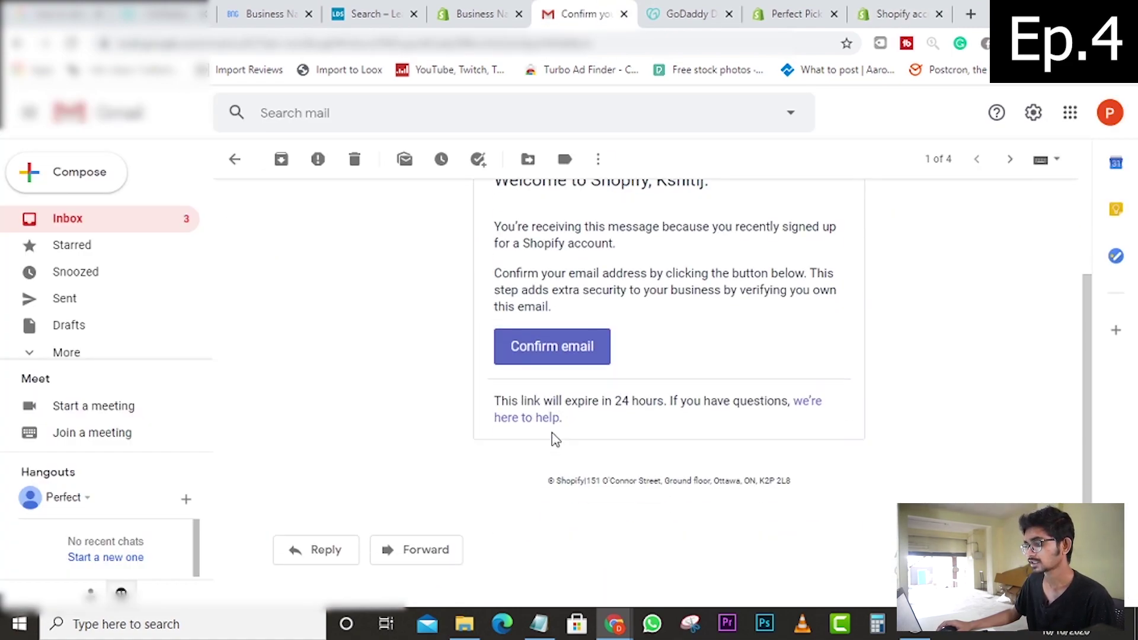
{"action": "left_click", "coordinate": [549, 336]}
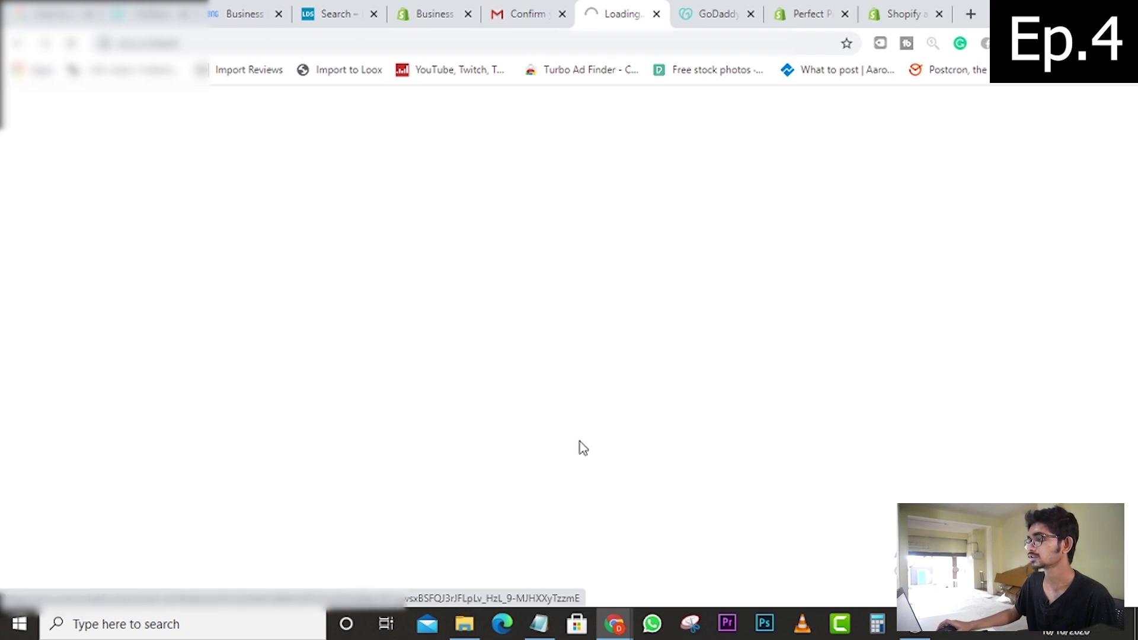
- From the confirmation page, pick Perfect Pick India from the list of your stores
{"action": "scroll", "coordinate": [421, 370], "scroll_direction": "down", "scroll_amount": 3}
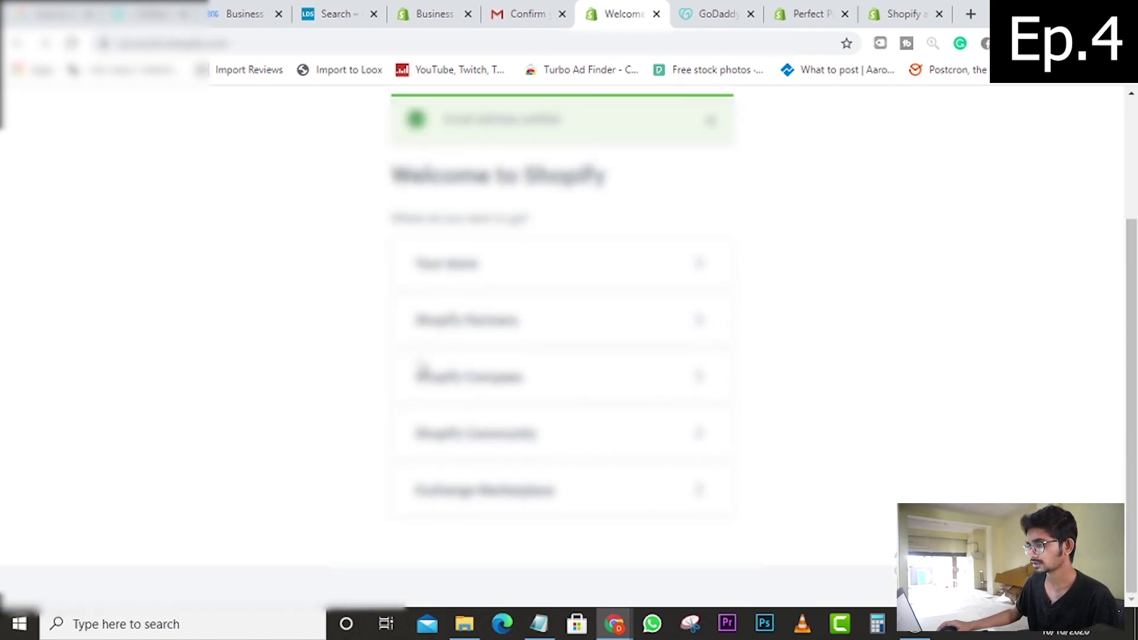
{"action": "scroll", "coordinate": [421, 373], "scroll_direction": "up", "scroll_amount": 3}
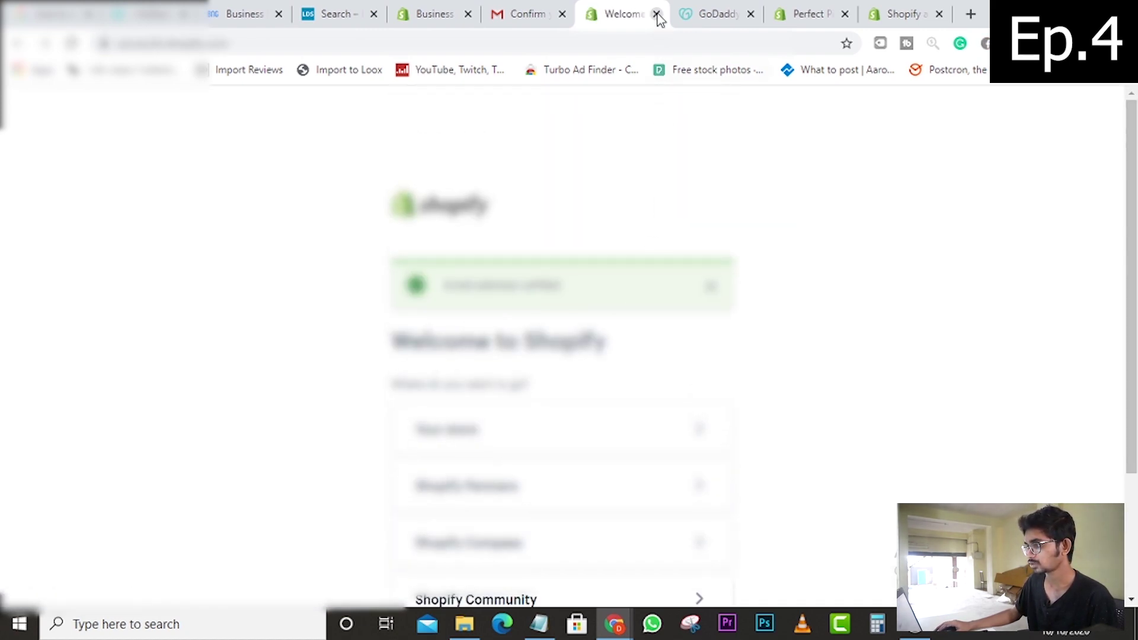
{"action": "scroll", "coordinate": [623, 237], "scroll_direction": "down", "scroll_amount": 3}
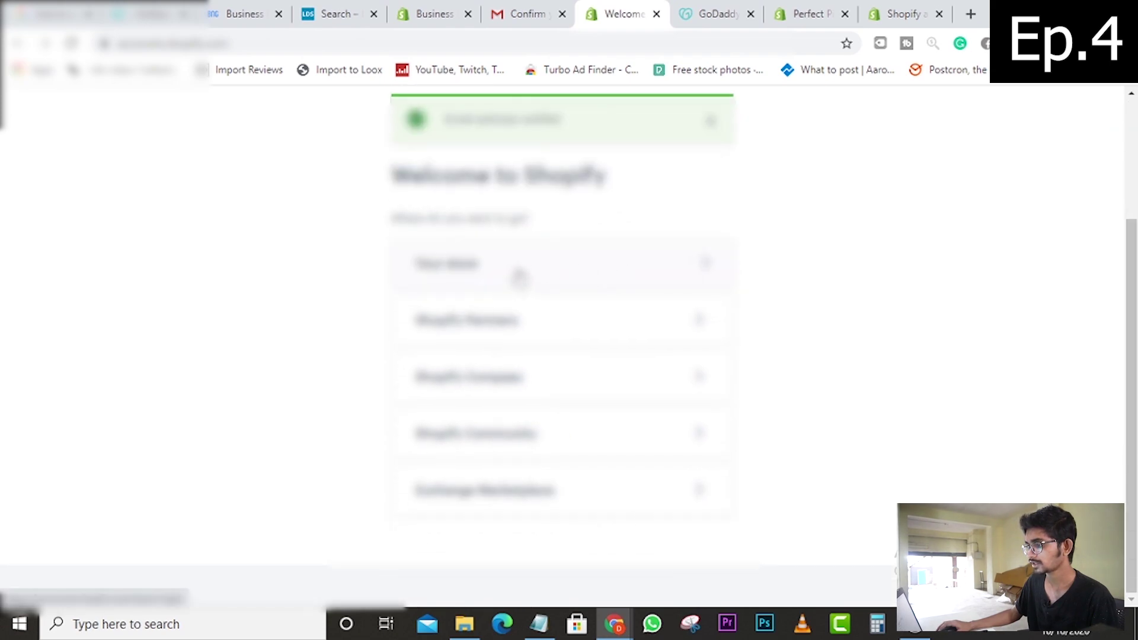
{"action": "left_click", "coordinate": [518, 275]}
{"action": "scroll", "coordinate": [544, 352], "scroll_direction": "down", "scroll_amount": 1}
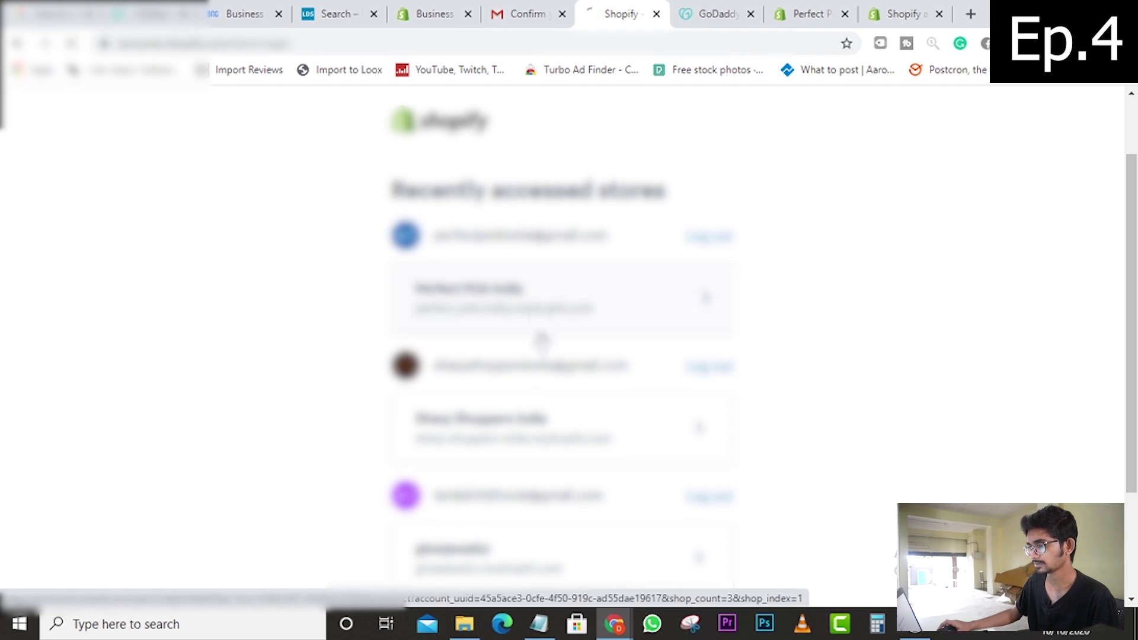
{"action": "left_click", "coordinate": [540, 332]}
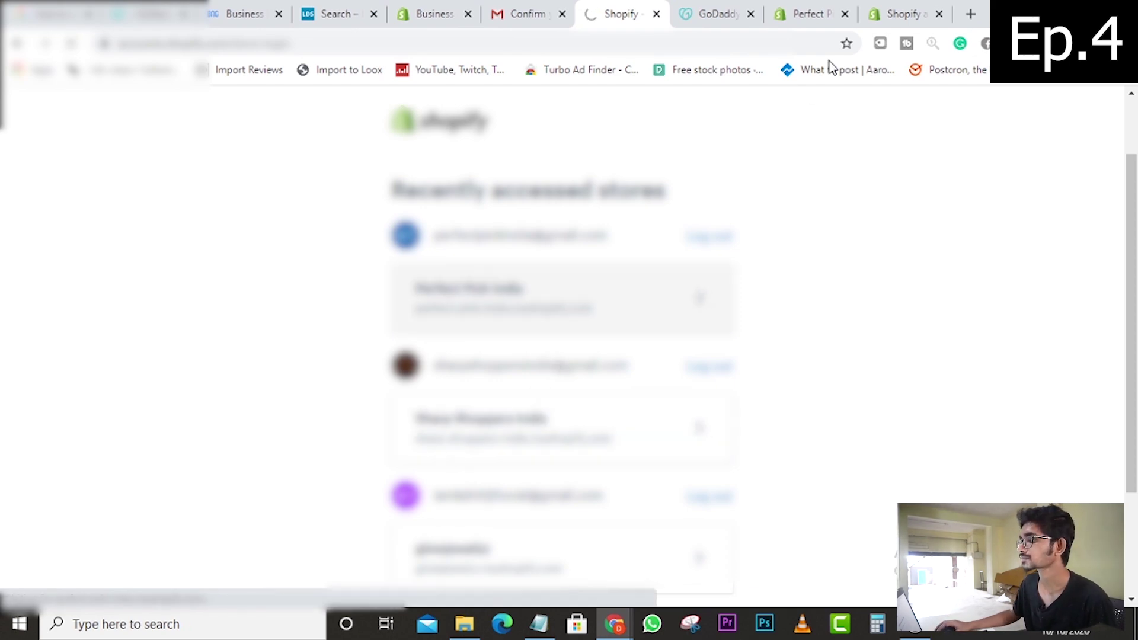
- Close the outdated account details tab and the duplicate store admin tab
{"action": "left_click", "coordinate": [889, 15]}
{"action": "left_click", "coordinate": [939, 14]}
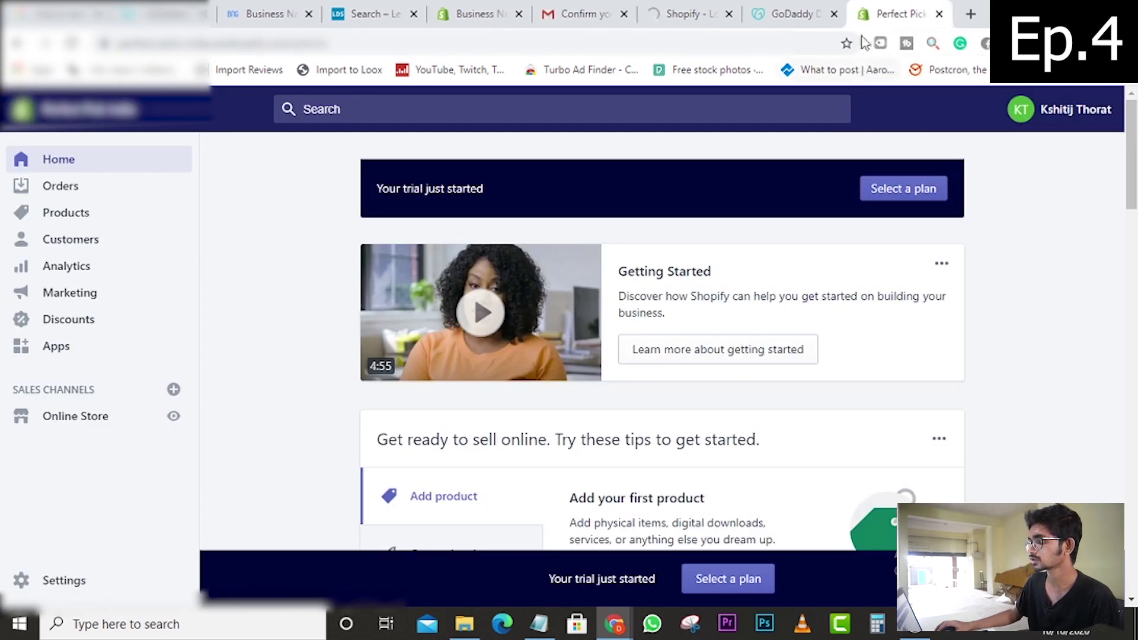
{"action": "left_click", "coordinate": [939, 14]}
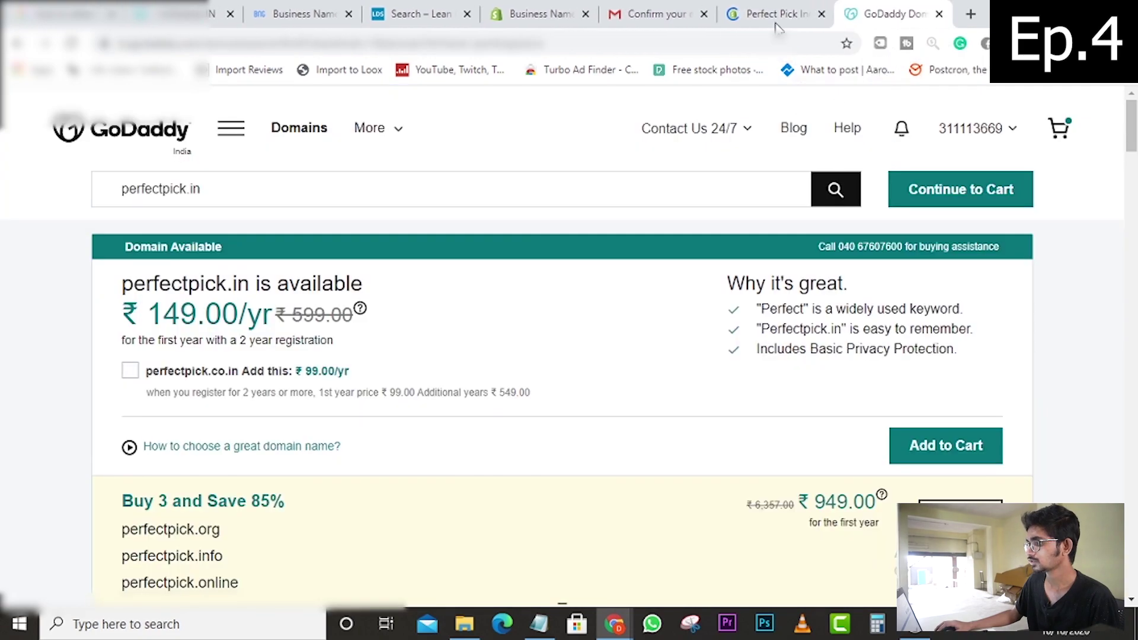
{"action": "left_click", "coordinate": [780, 15]}
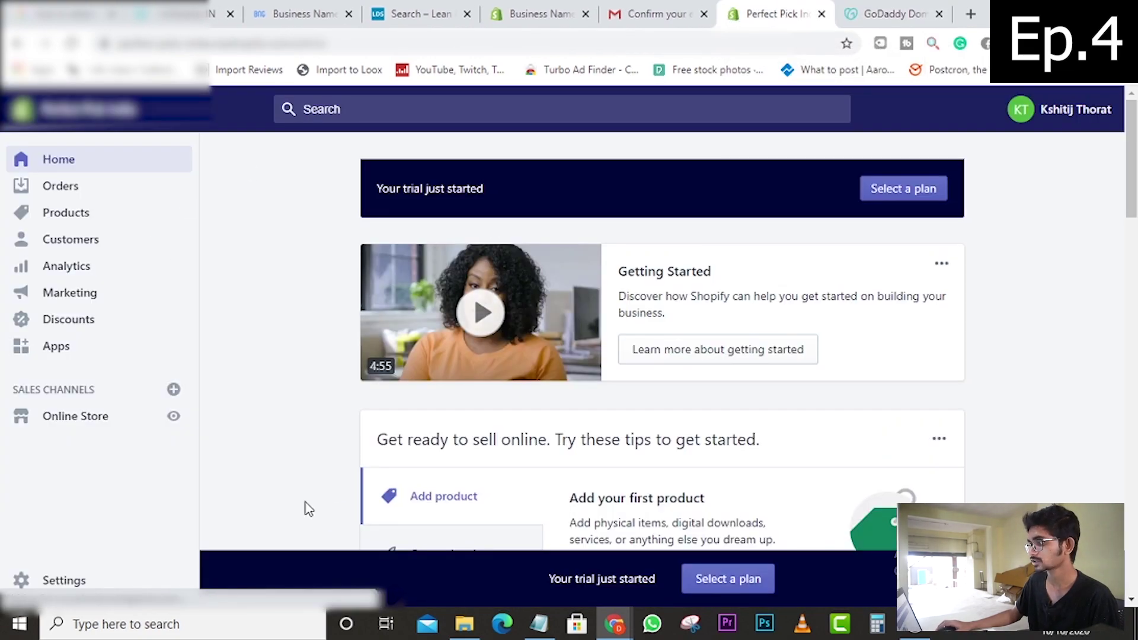
- Check the account details show the email verified, close them, and open the trial store's Settings
{"action": "left_click", "coordinate": [1025, 110]}
{"action": "left_click", "coordinate": [1037, 158]}
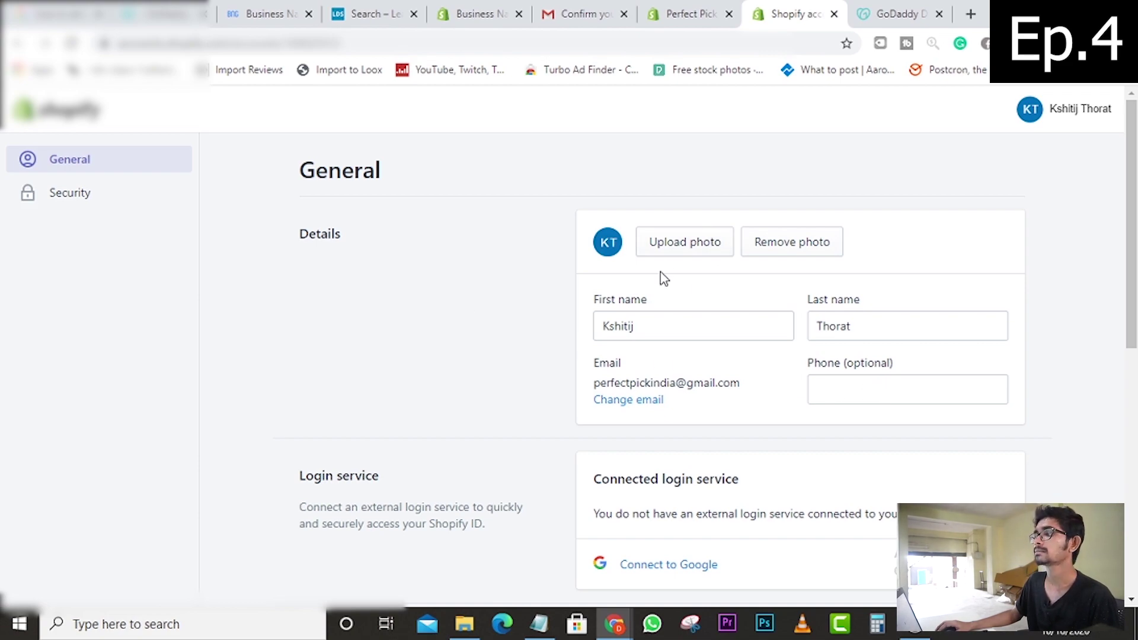
{"action": "left_click", "coordinate": [834, 13]}
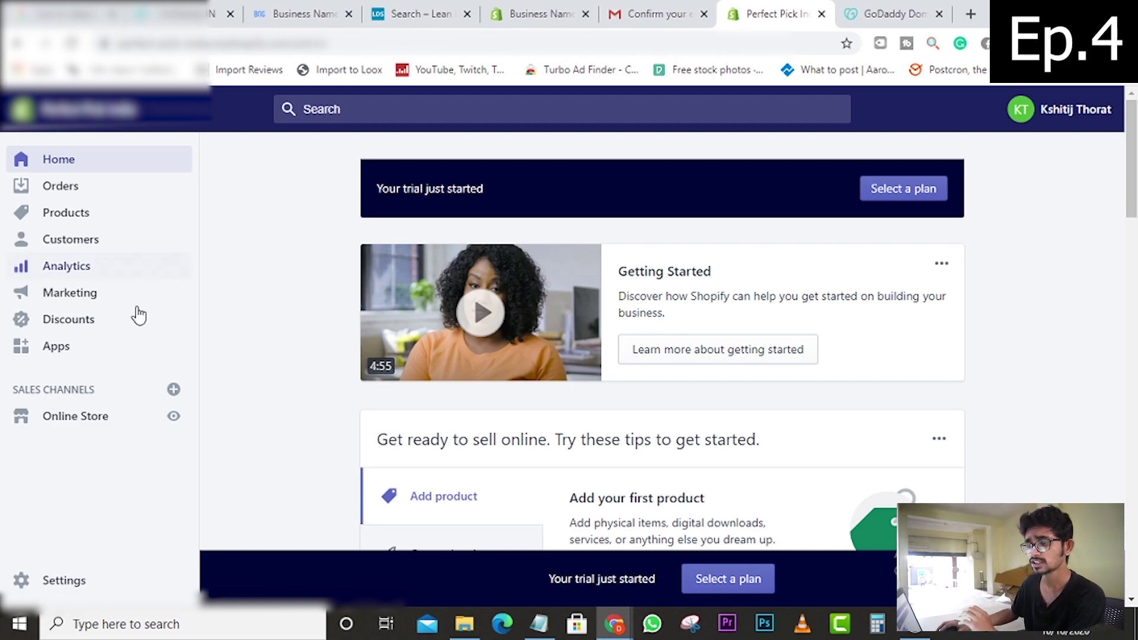
{"action": "left_click", "coordinate": [64, 582]}
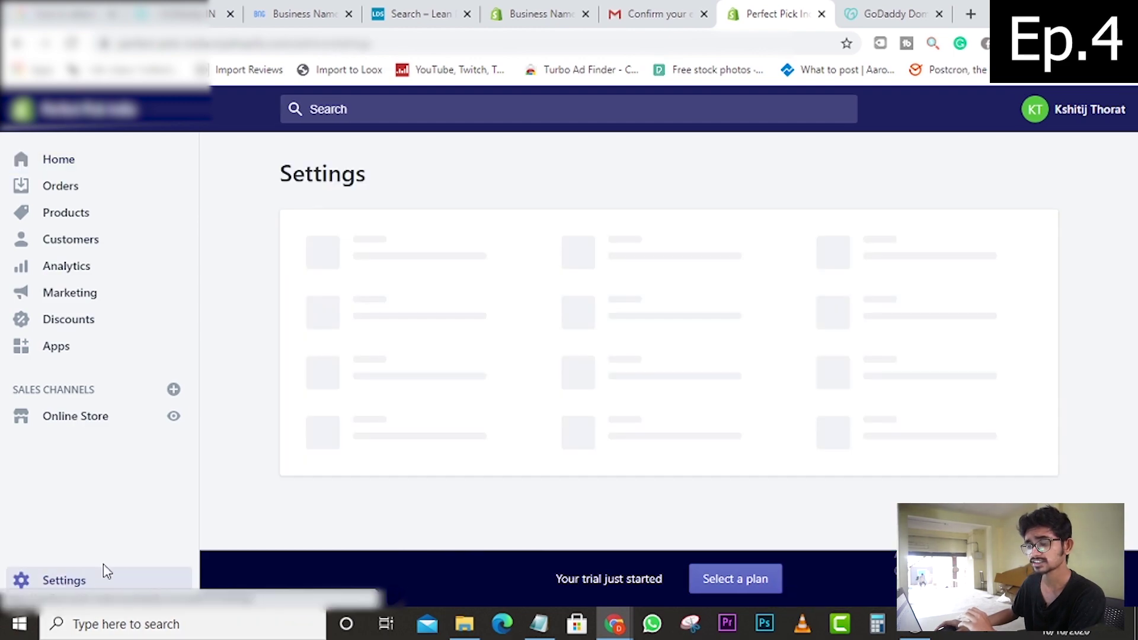